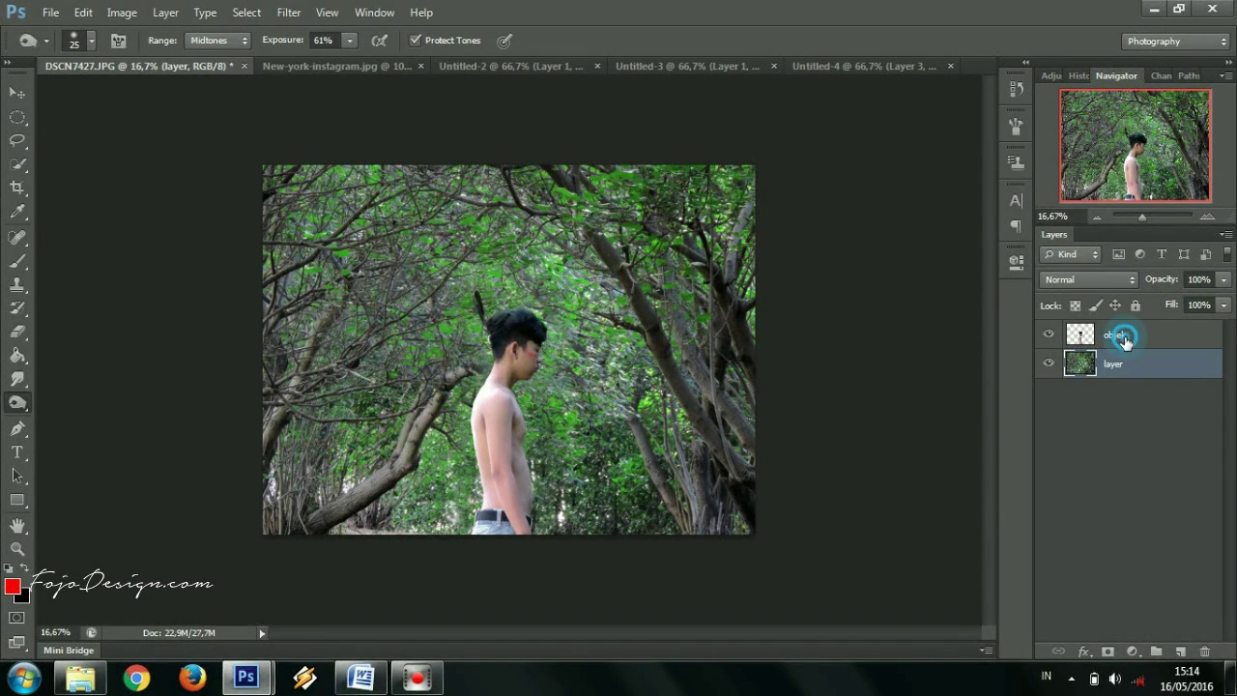
- Duplicate the forest background layer and select the new copy
click(1132, 362)
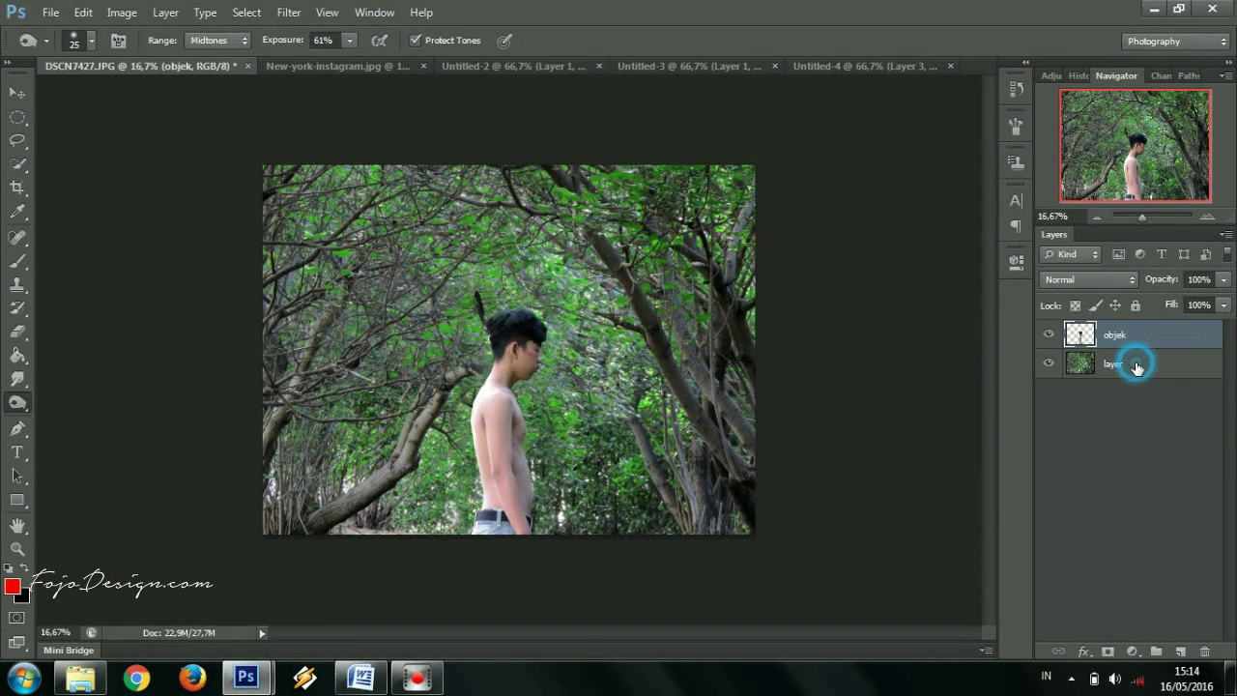
key(ctrl+j)
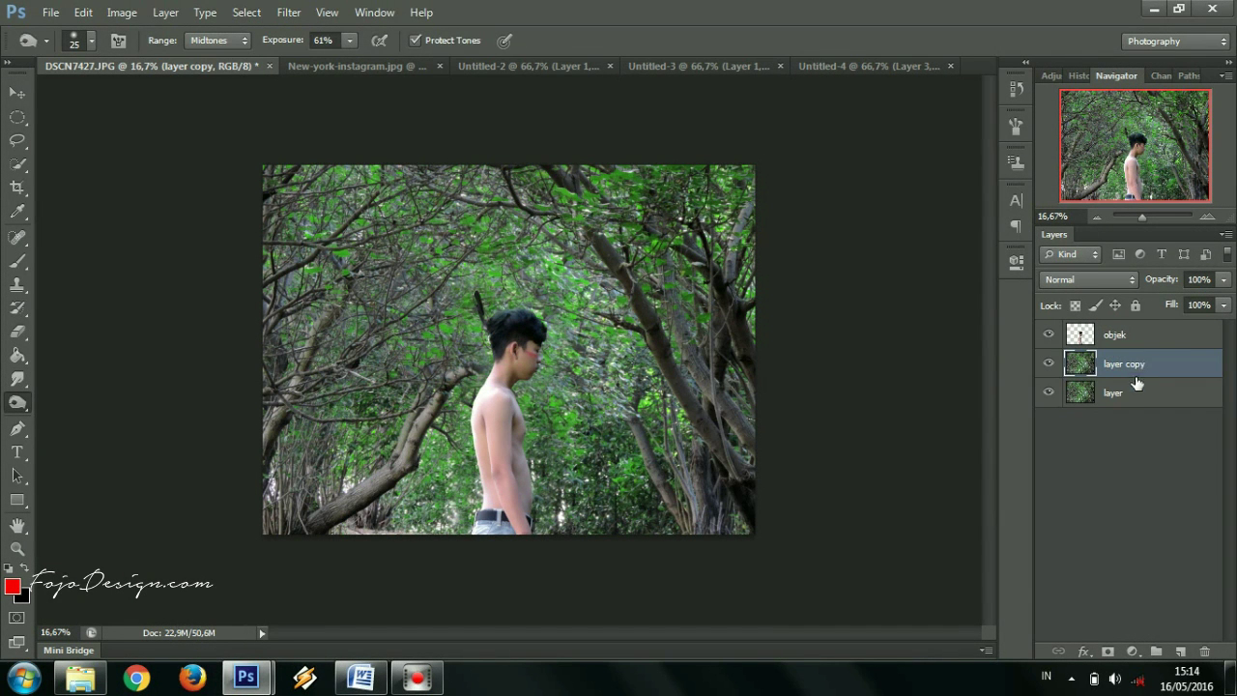
click(1132, 392)
click(1135, 363)
- Apply a 50 px Field Blur to the copy, with an Iris Blur keeping the boy's head sharp
click(288, 11)
mouse_move(298, 195)
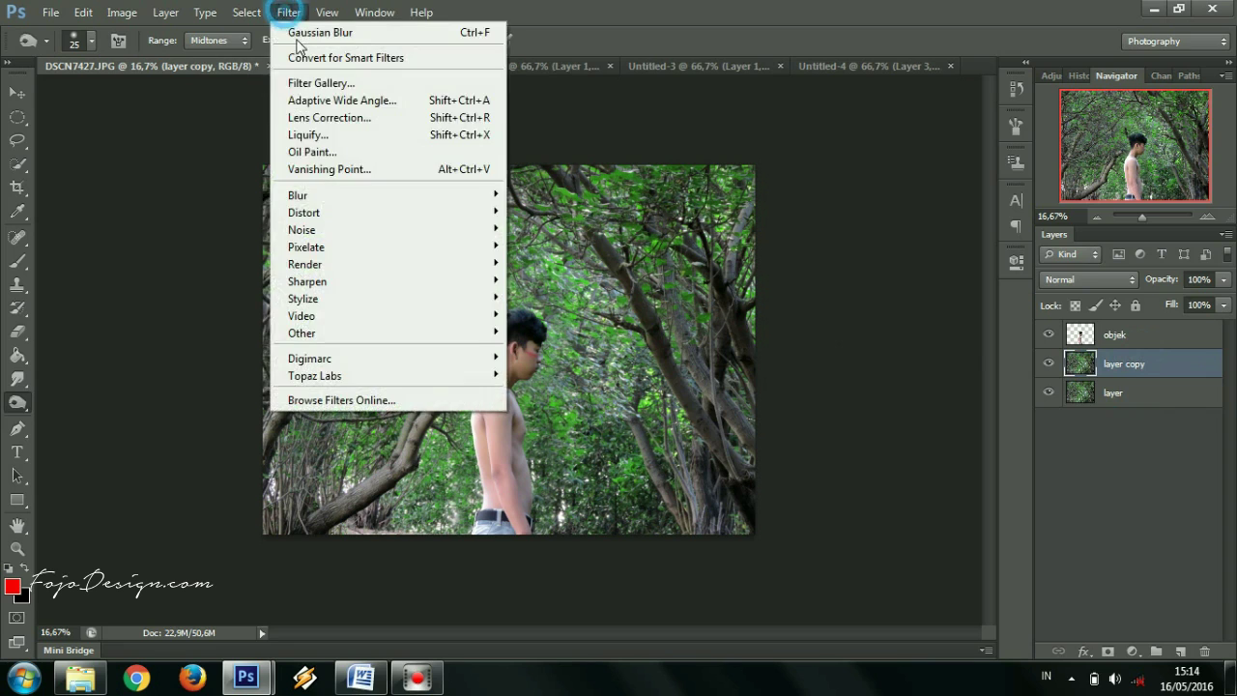
click(537, 211)
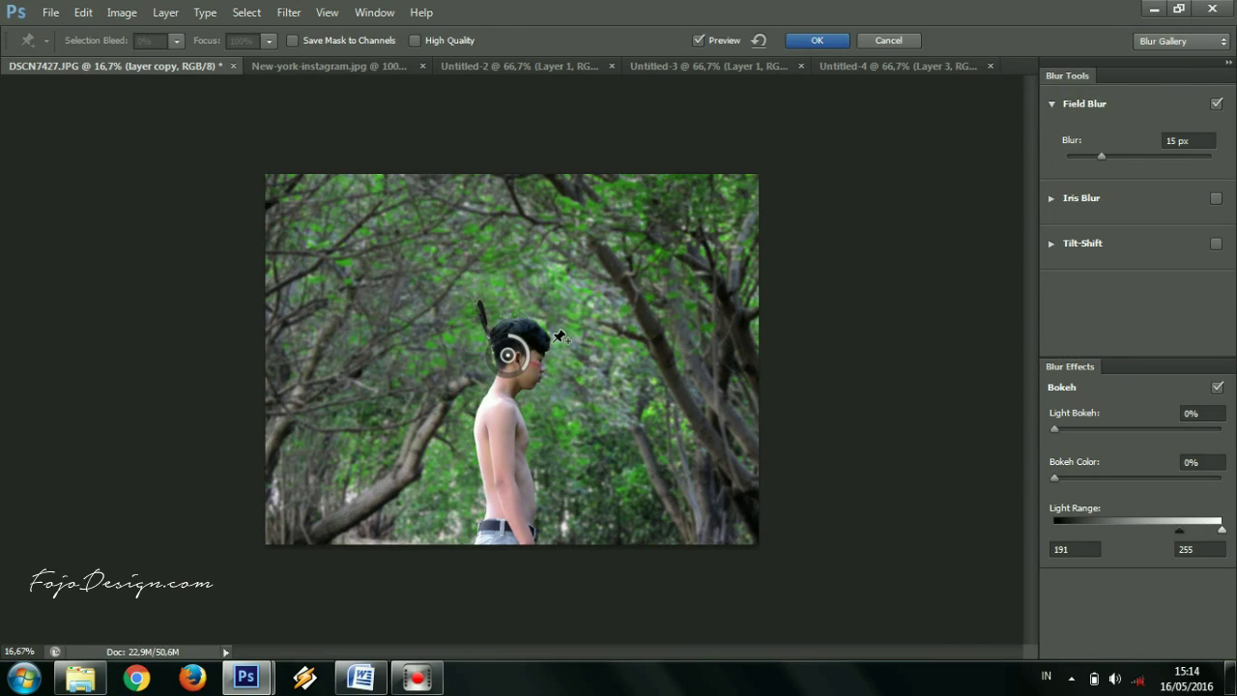
drag(508, 354, 522, 352)
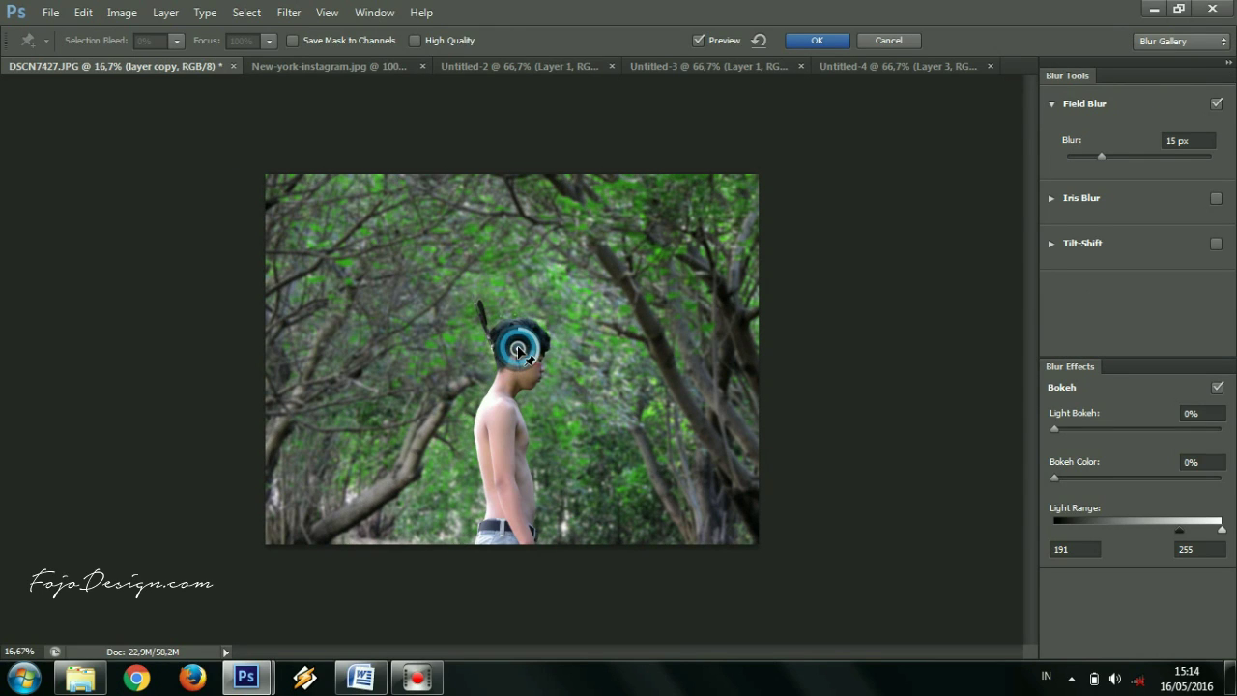
drag(1102, 156, 1107, 162)
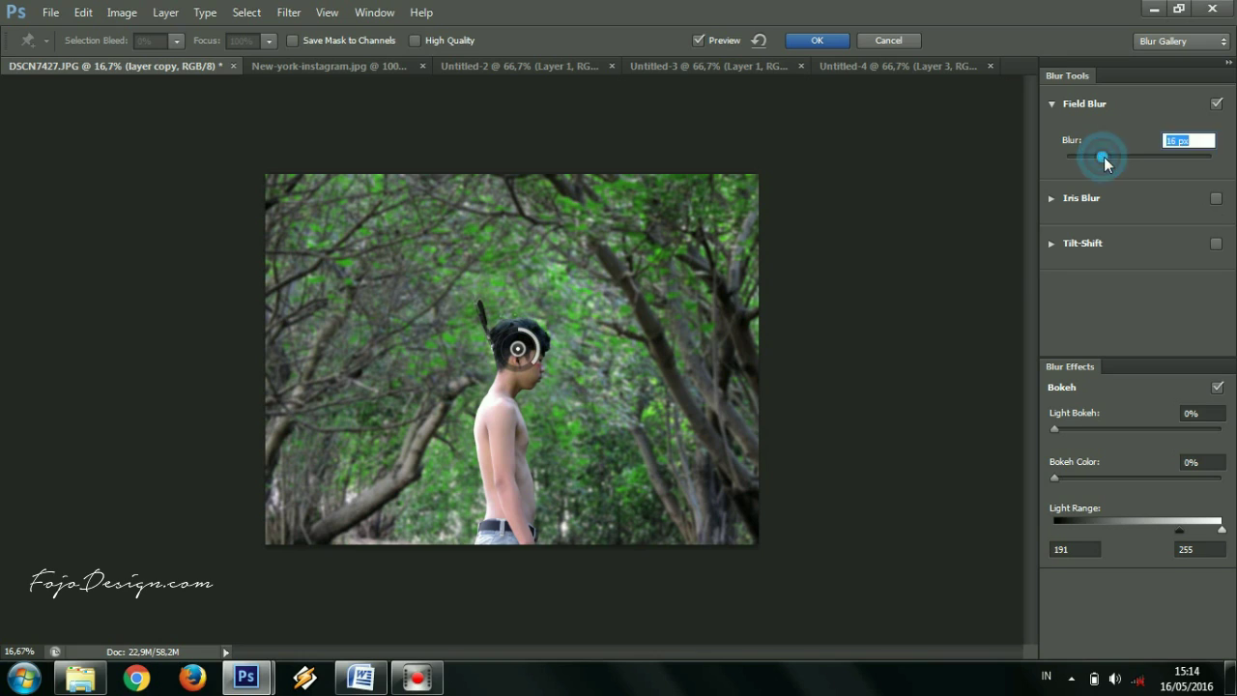
double_click(1165, 143)
text(50)
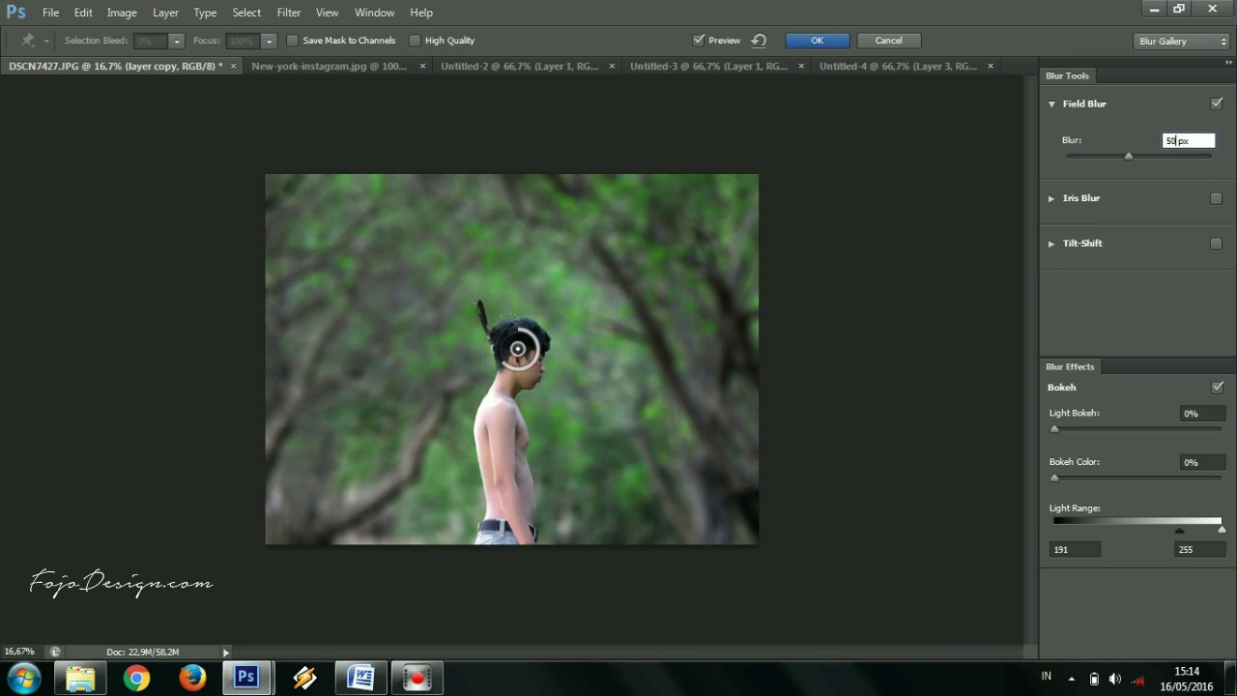
click(1051, 198)
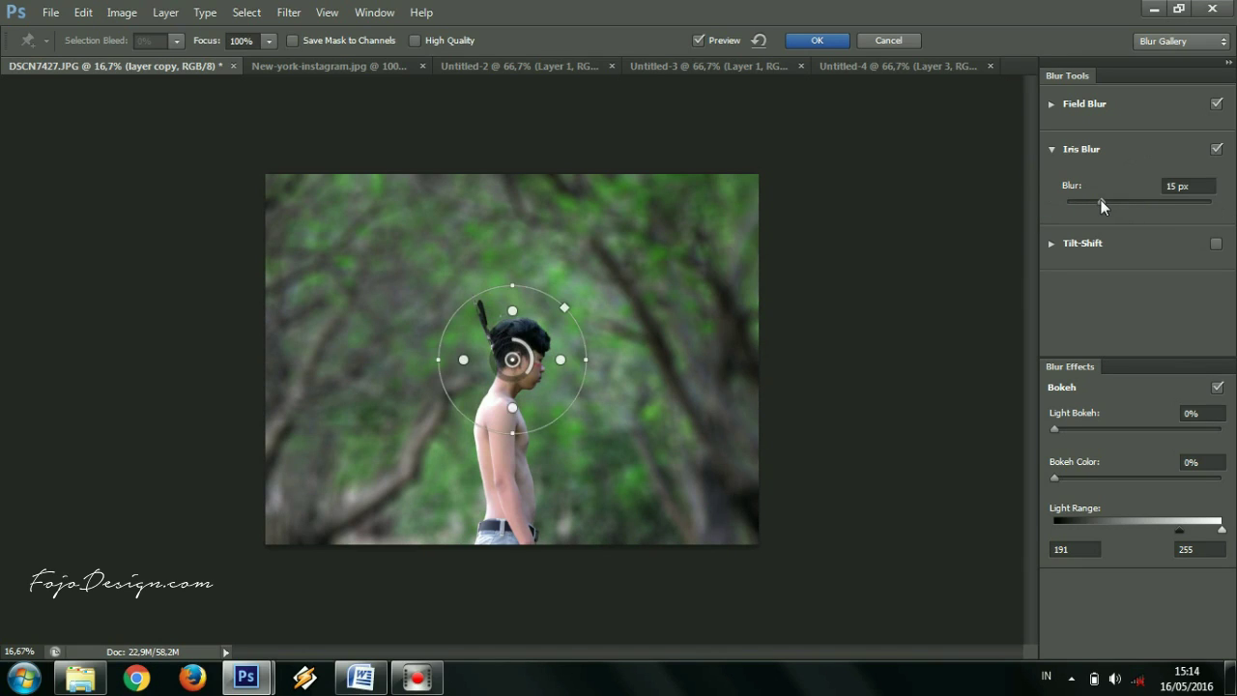
drag(1101, 201, 1103, 201)
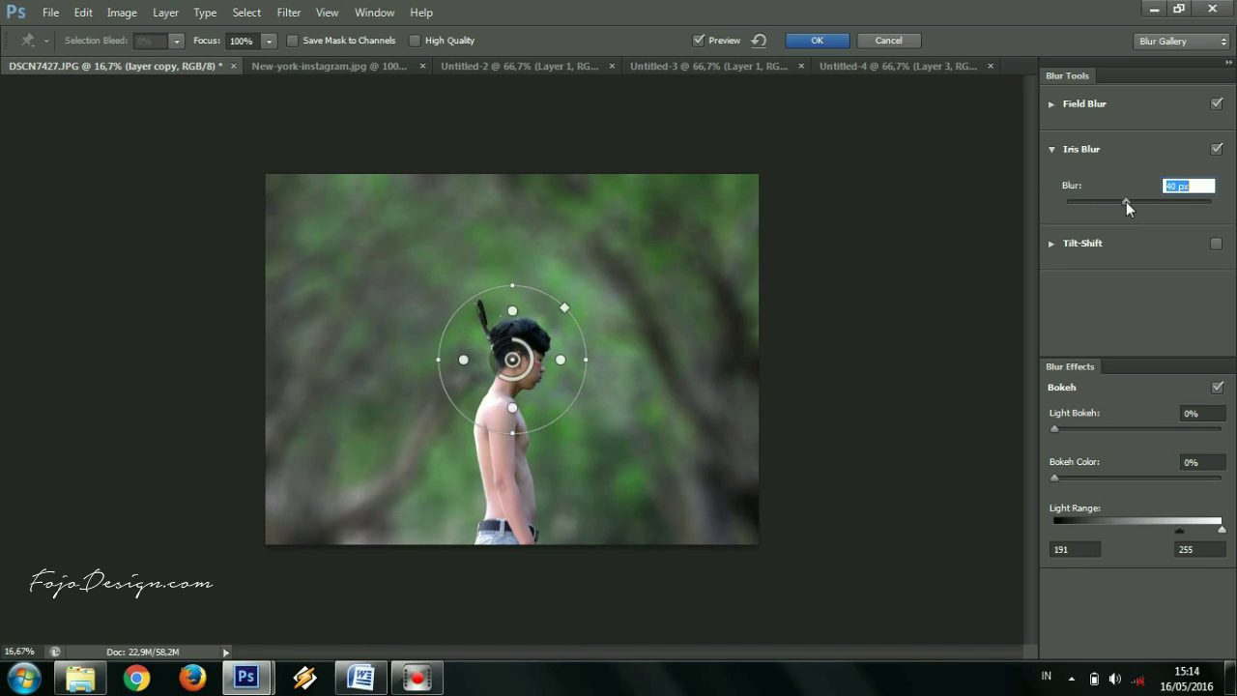
click(822, 39)
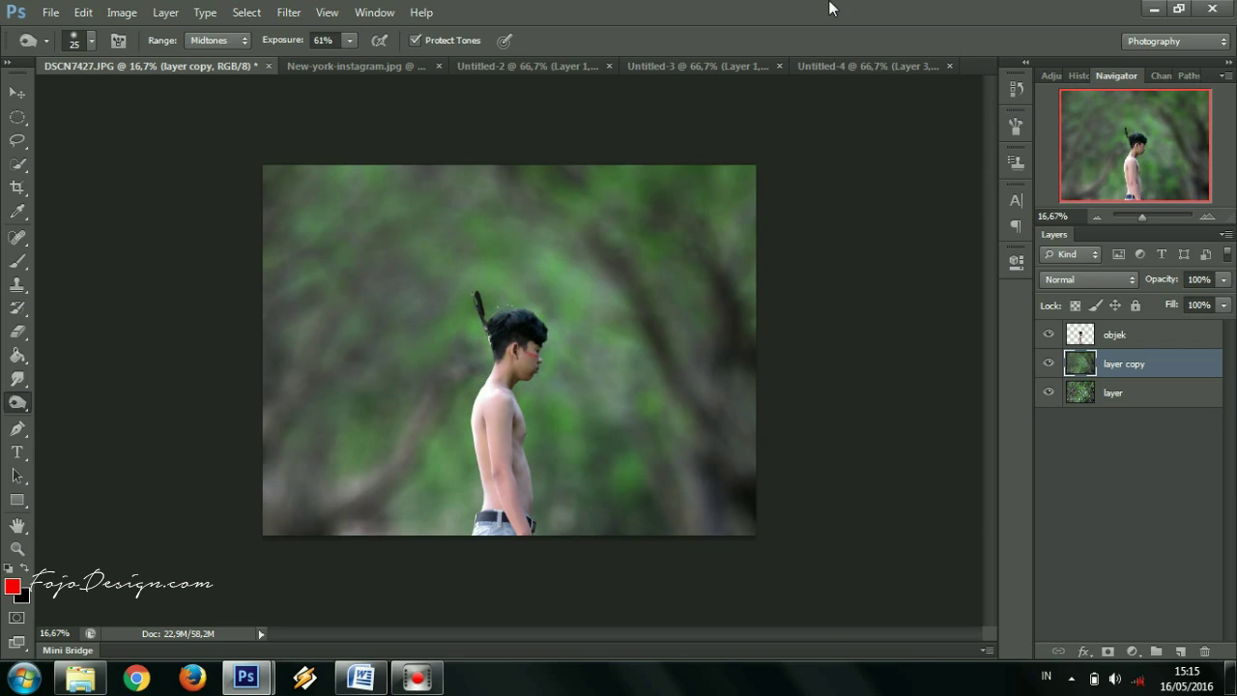
click(1121, 392)
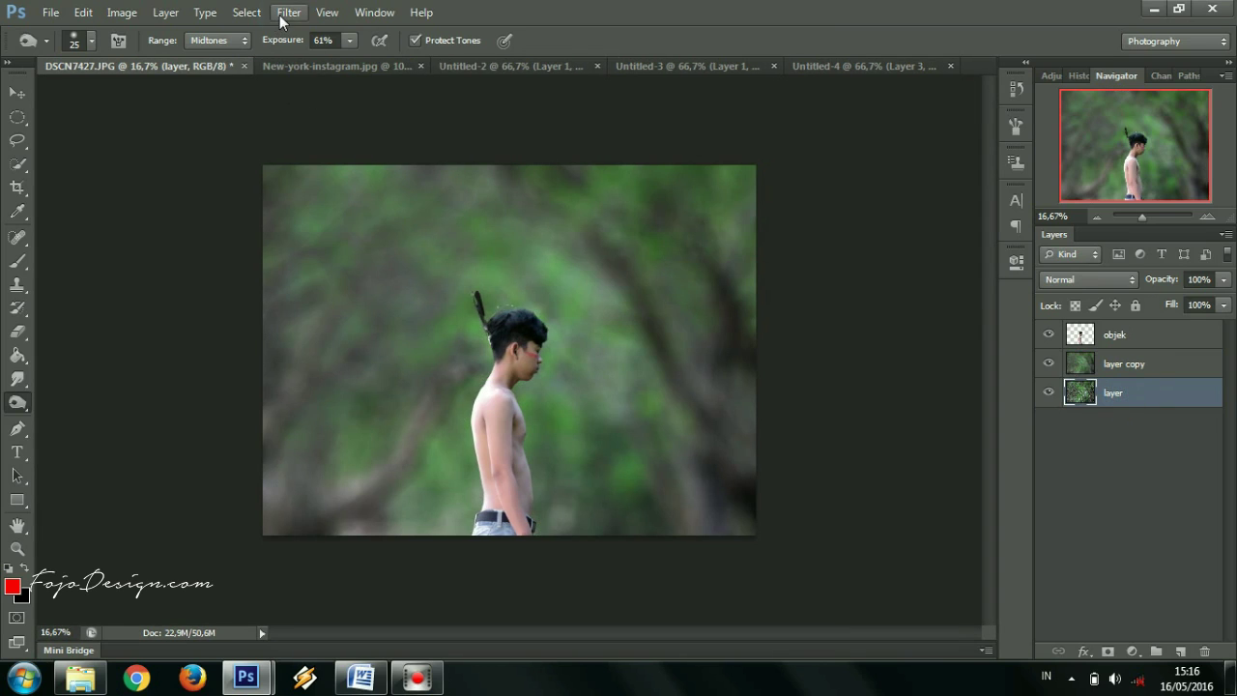
- Cancel a first Field Blur attempt and hide the blurred 'layer copy'
click(286, 11)
click(396, 194)
click(541, 212)
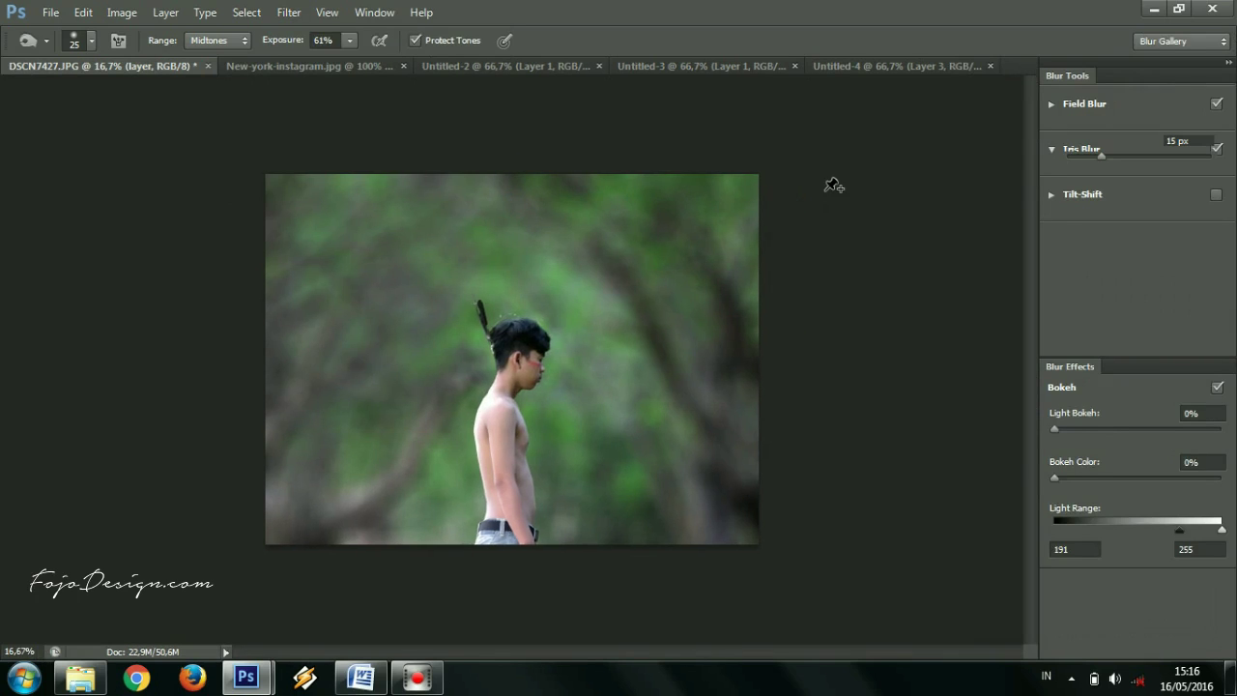
click(874, 41)
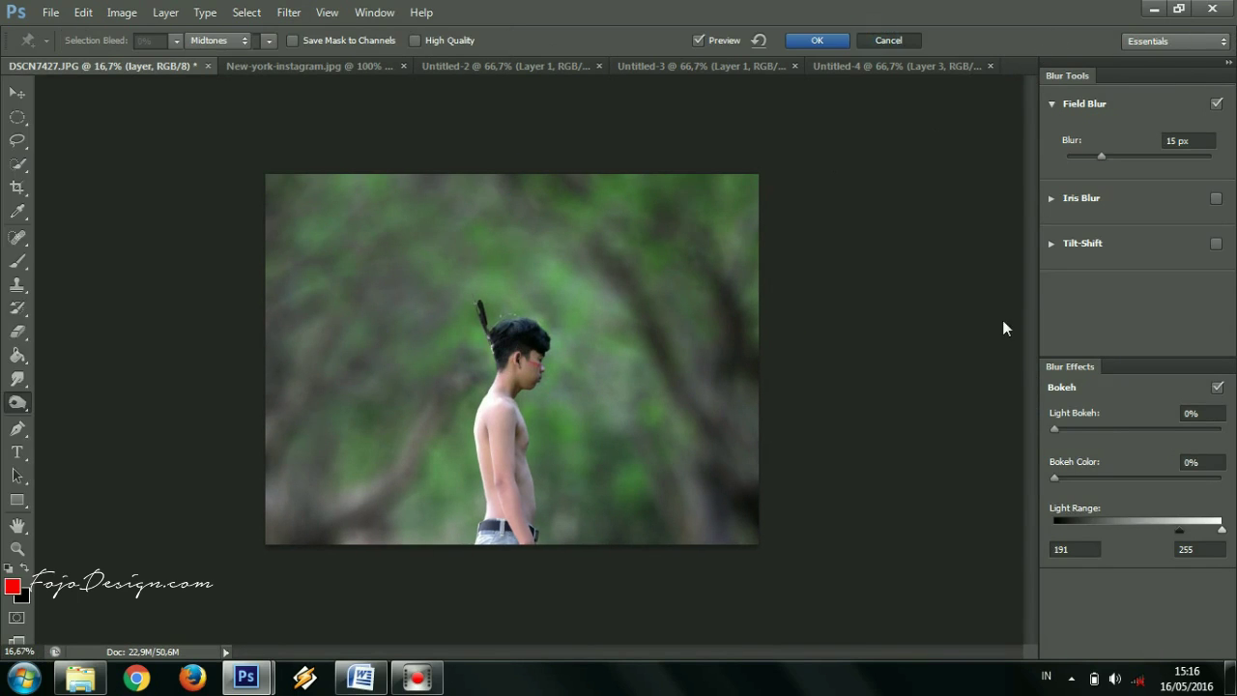
click(1048, 364)
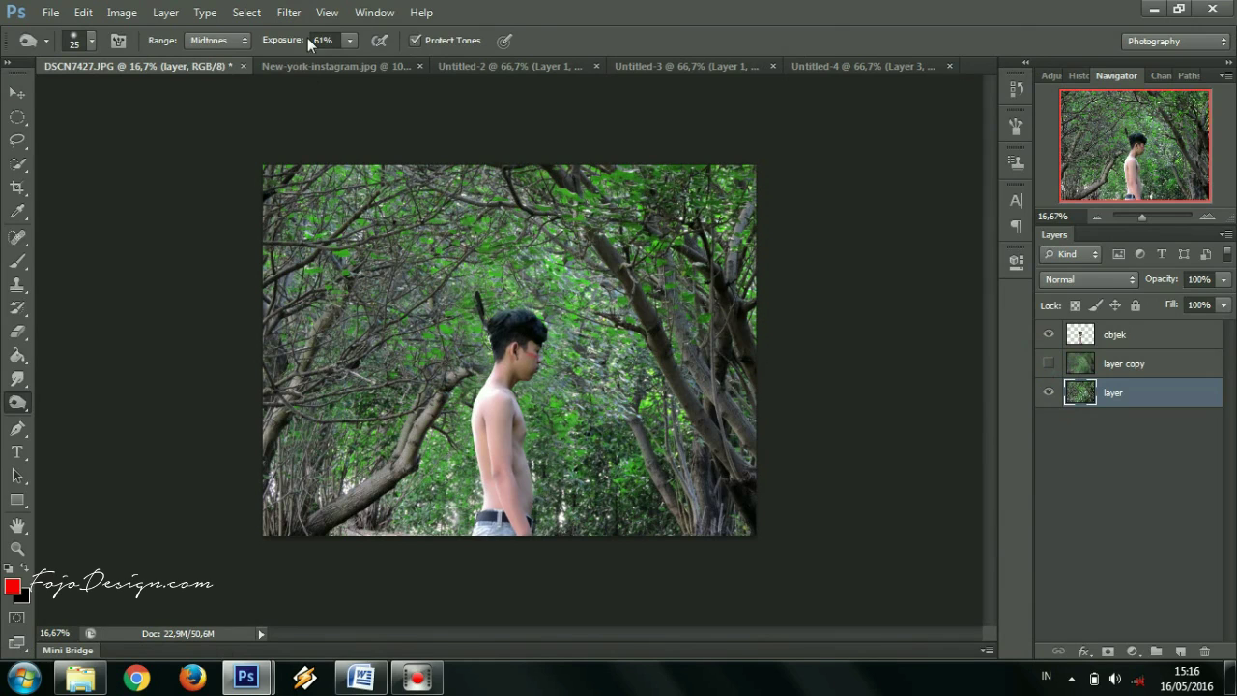
- Blur the original background with 33 px Field Blur and 26 px Iris Blur around the head
click(289, 12)
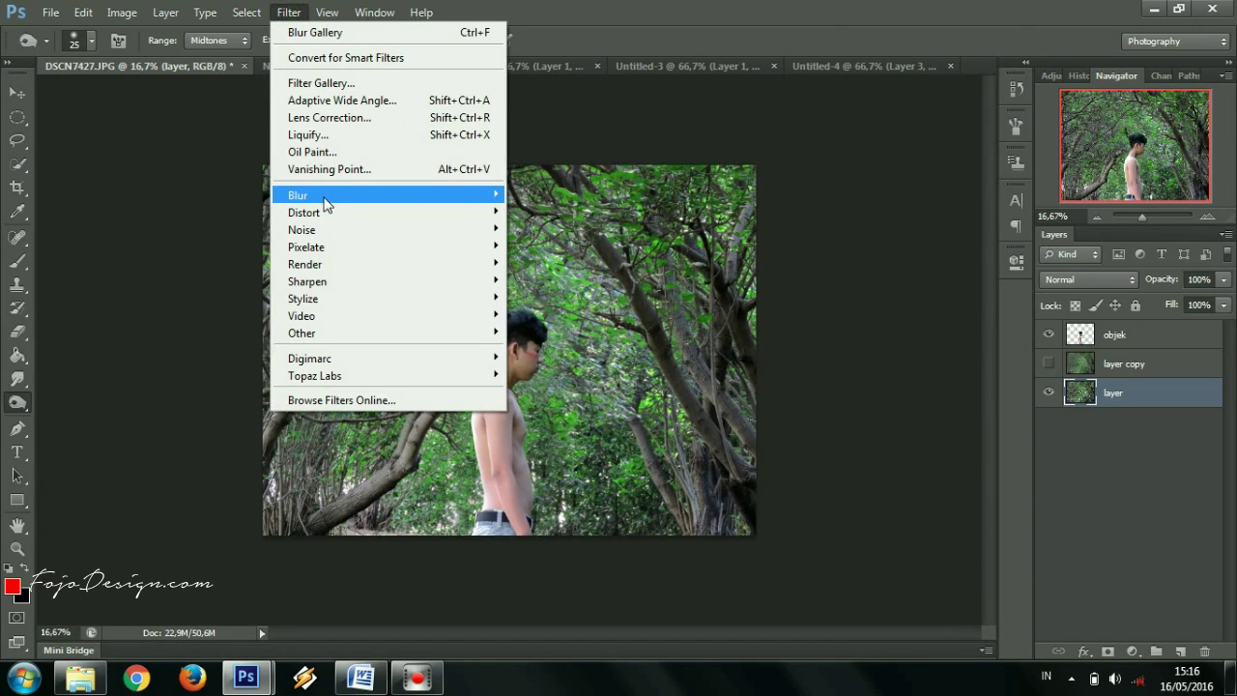
mouse_move(298, 195)
click(541, 195)
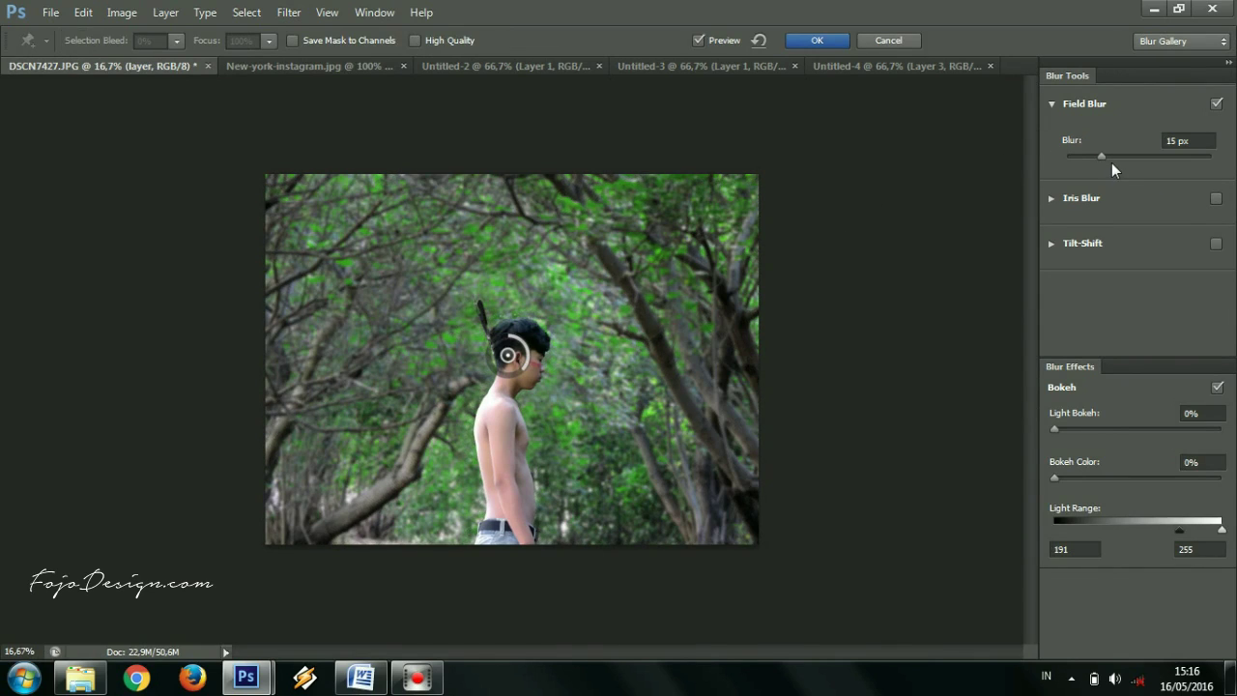
drag(1102, 157, 1122, 160)
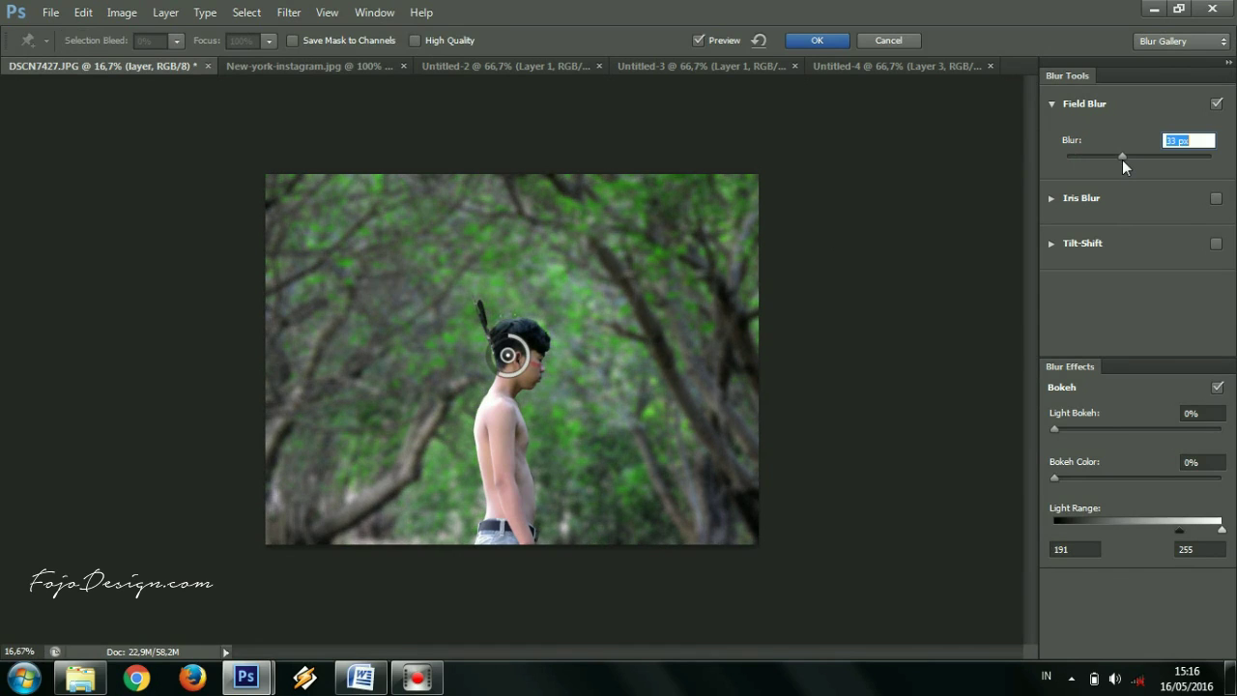
click(1051, 198)
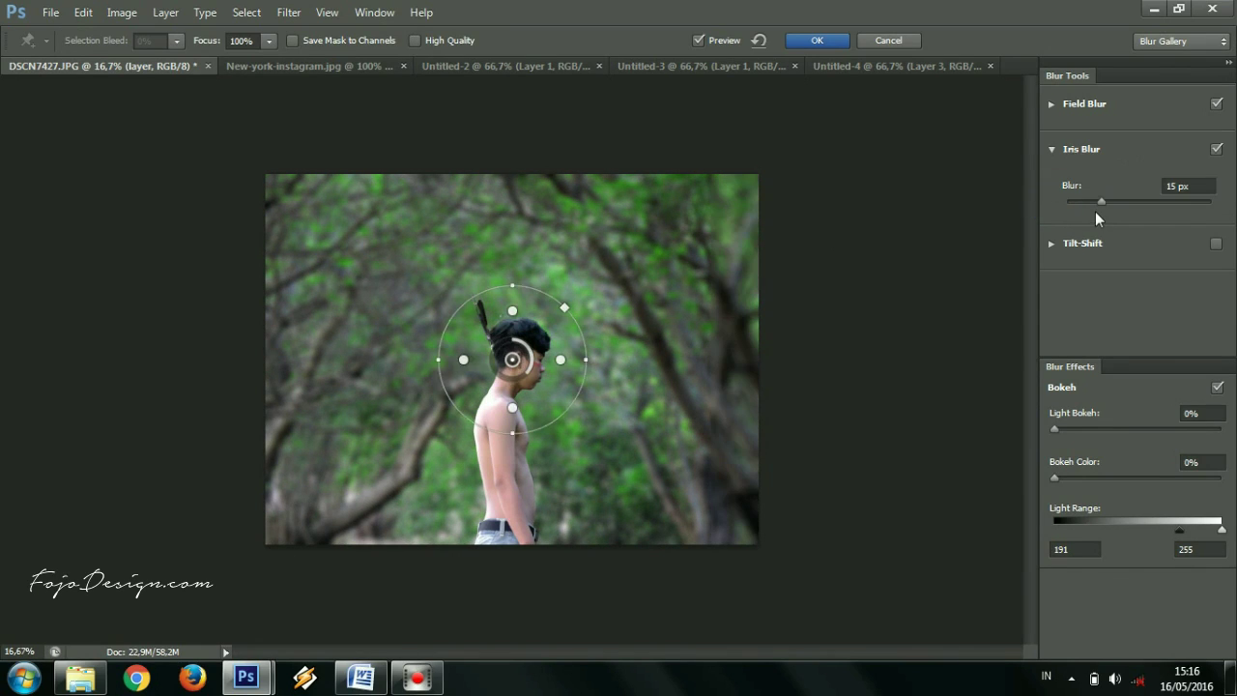
drag(1101, 201, 1103, 201)
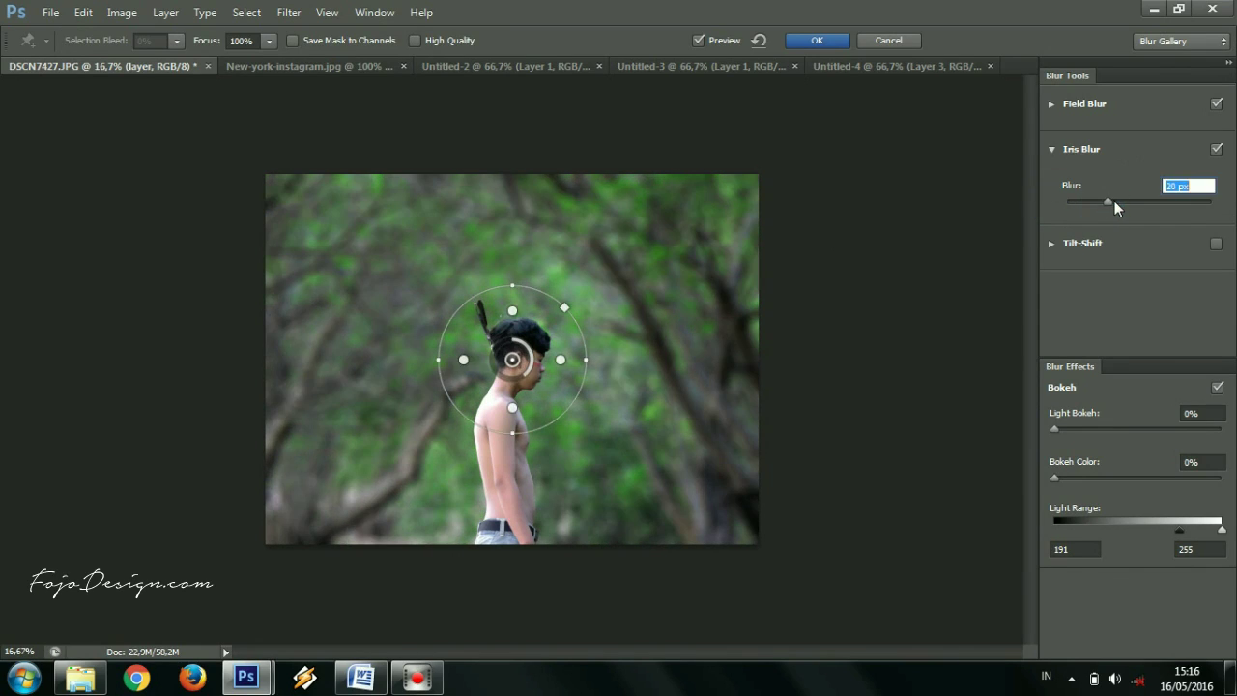
click(812, 40)
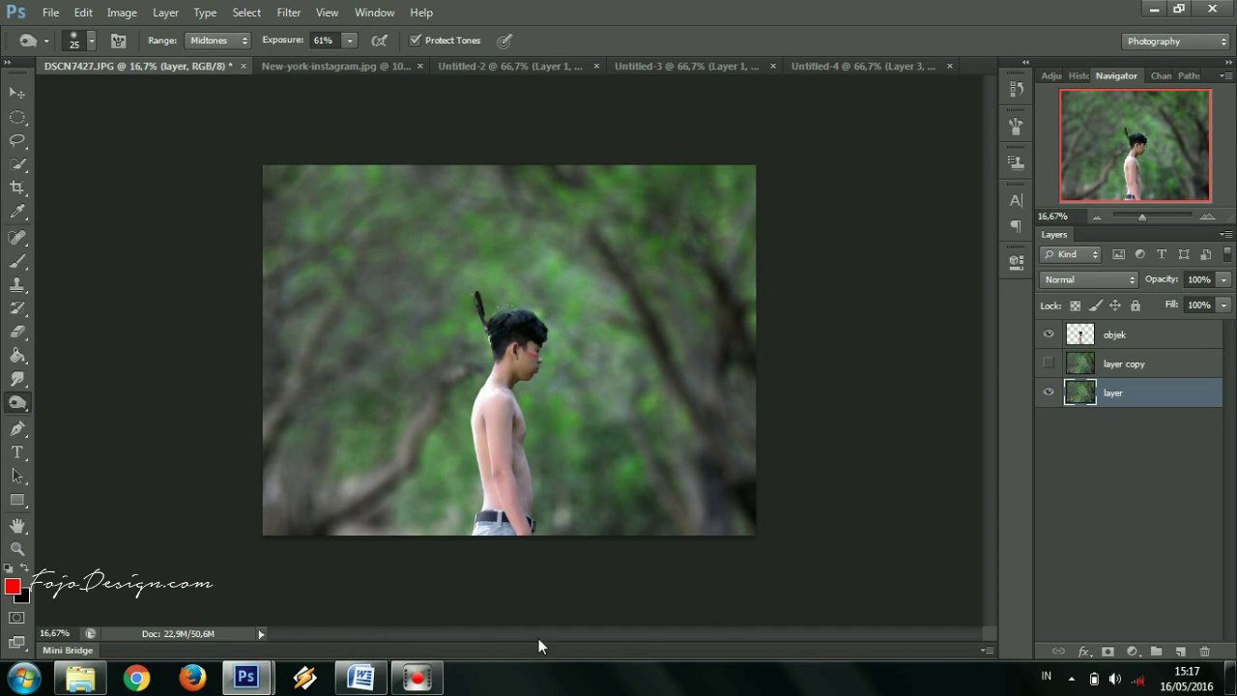
- Show 'layer copy', add a layer mask, and erase most of the mask with a large brush
click(1049, 363)
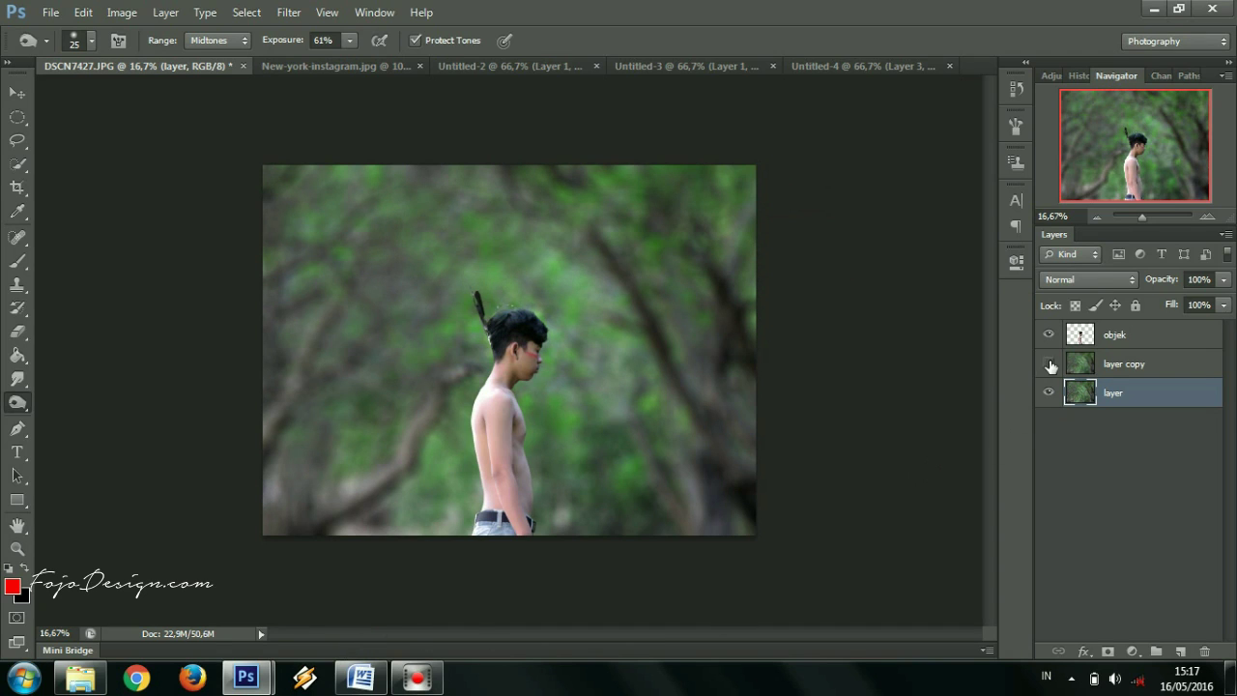
click(1106, 365)
click(1107, 650)
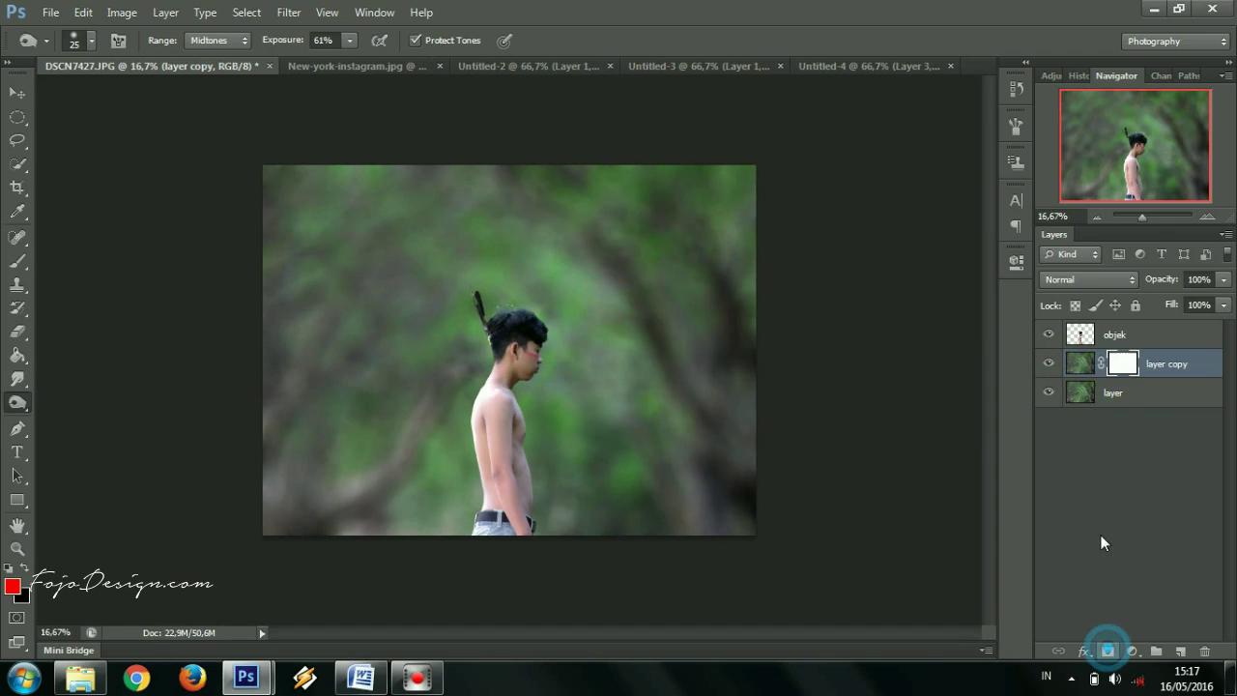
click(18, 324)
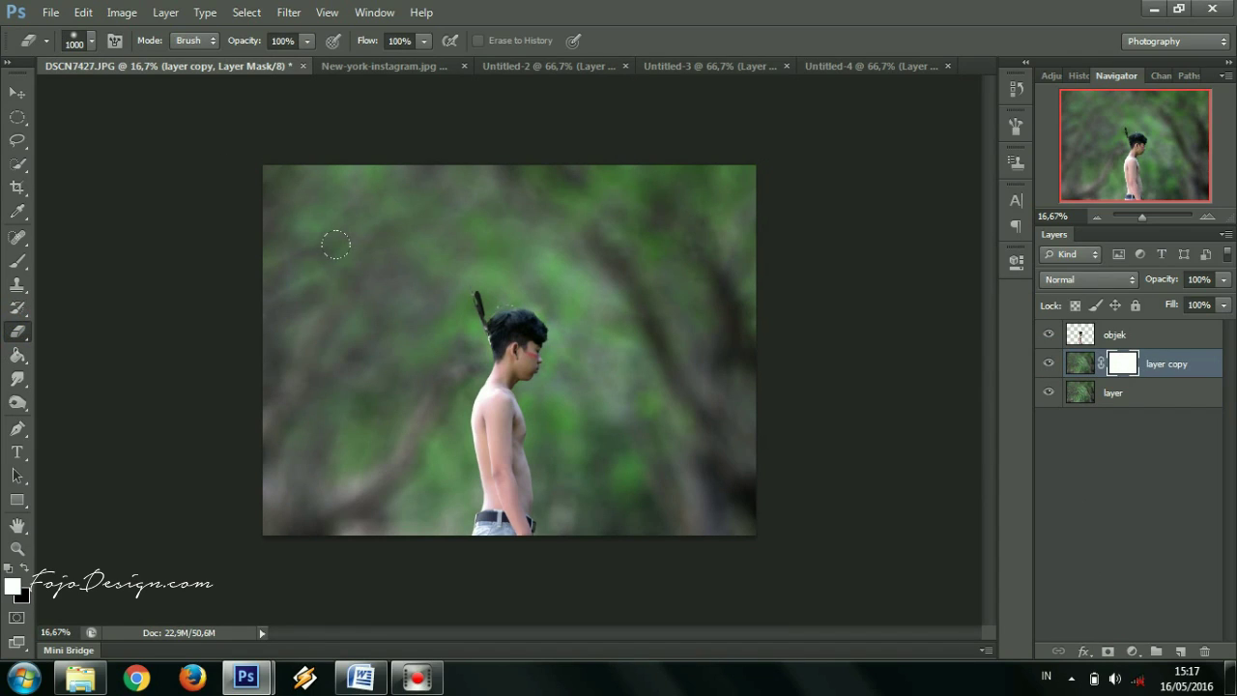
click(222, 263)
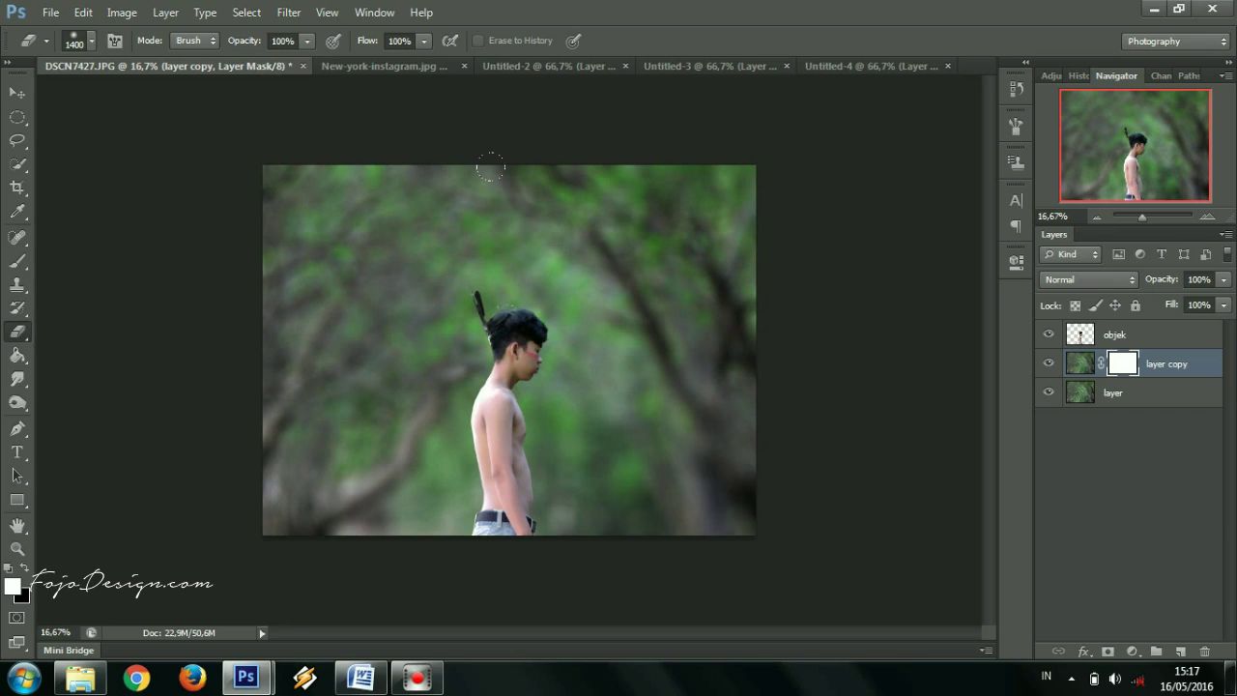
drag(673, 410, 839, 386)
- Zoom in and erase stray hair pixels above the boy's head on the 'objek' layer
click(1156, 333)
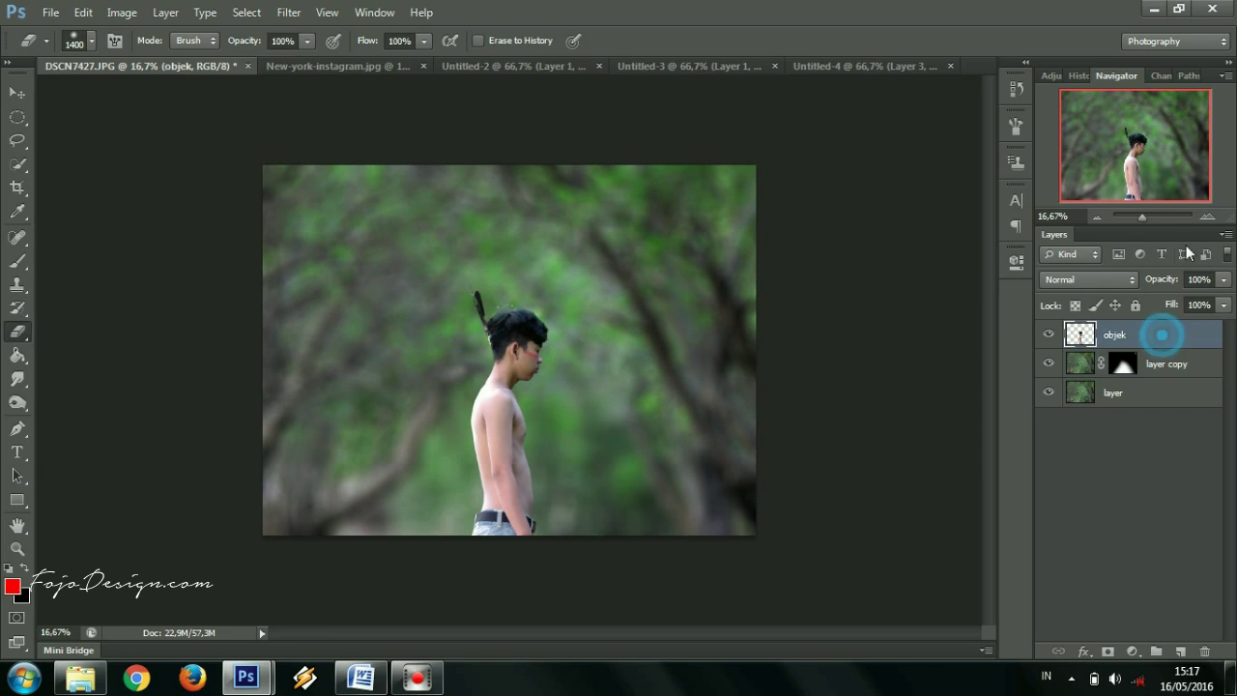
click(1207, 216)
key(ctrl+plus)
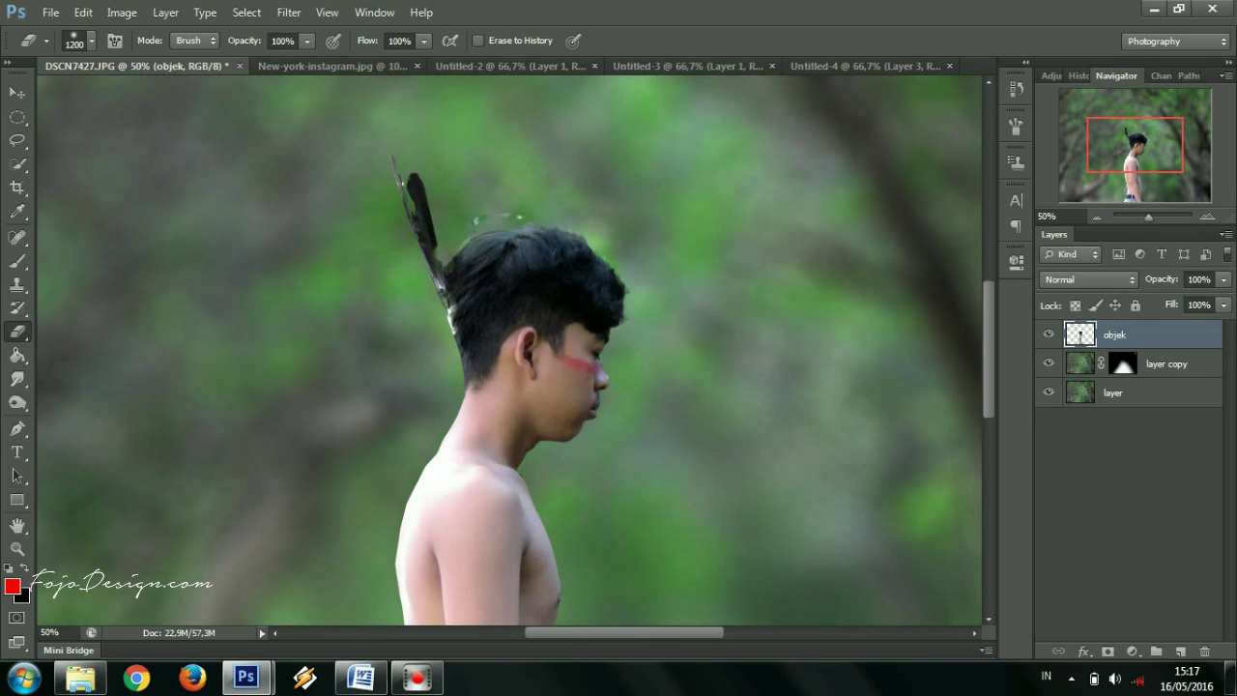
drag(475, 224, 525, 216)
click(1095, 215)
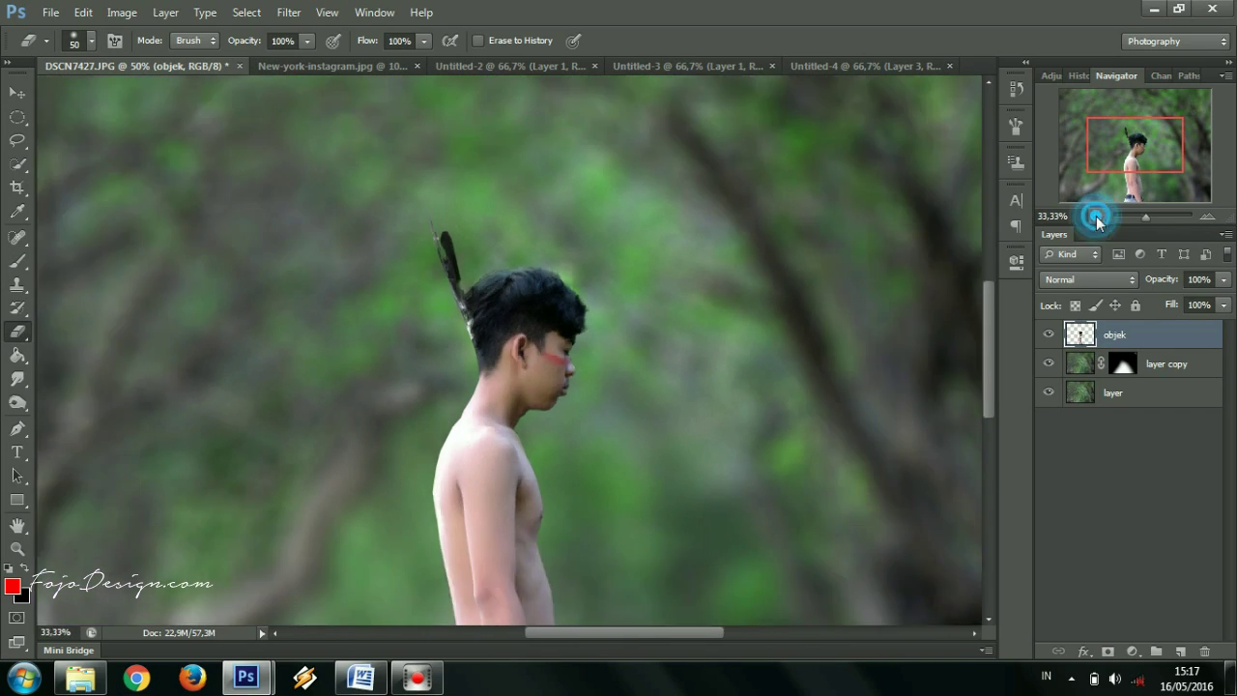
click(1207, 215)
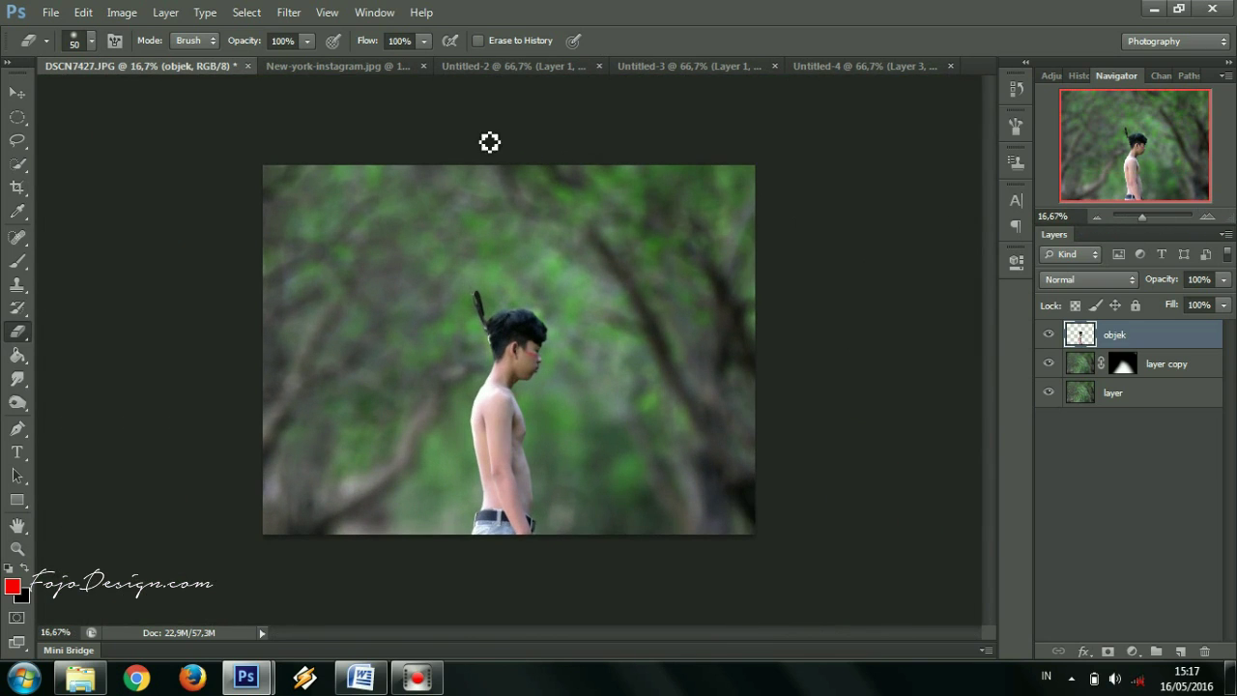
- Duplicate the New York street's Layer 0 twice into 'Layer 0 copy' and 'Layer 0 copy 2'
click(16, 93)
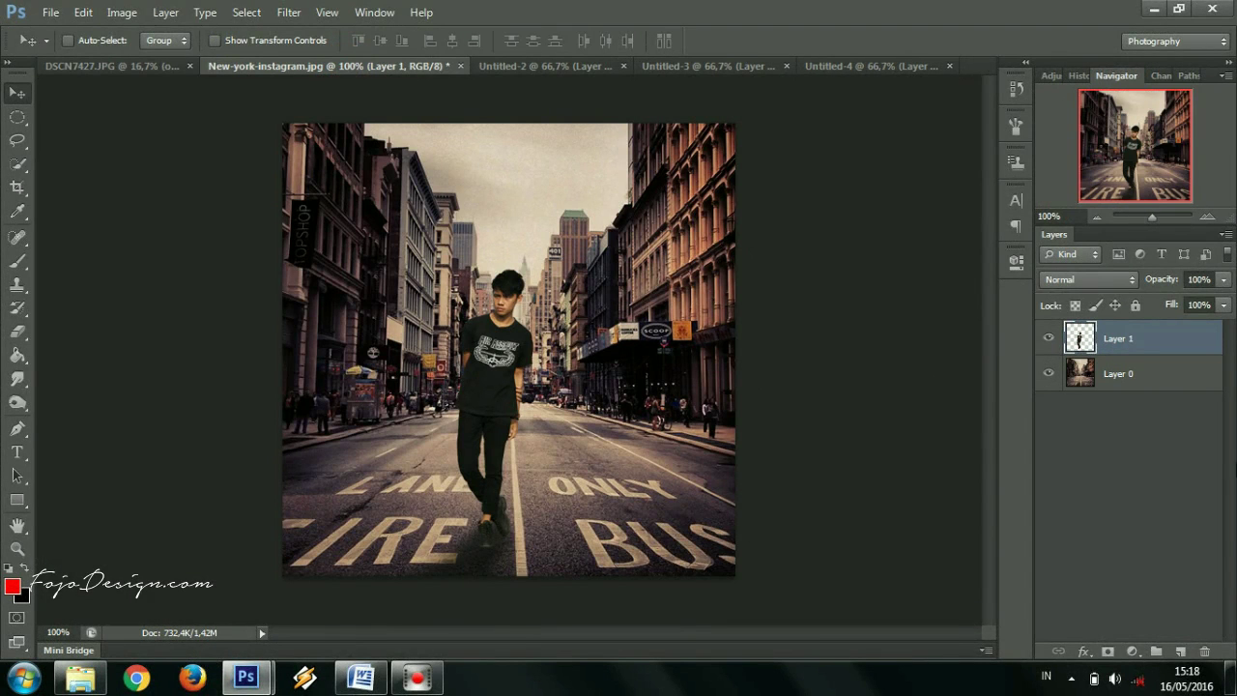
click(1134, 379)
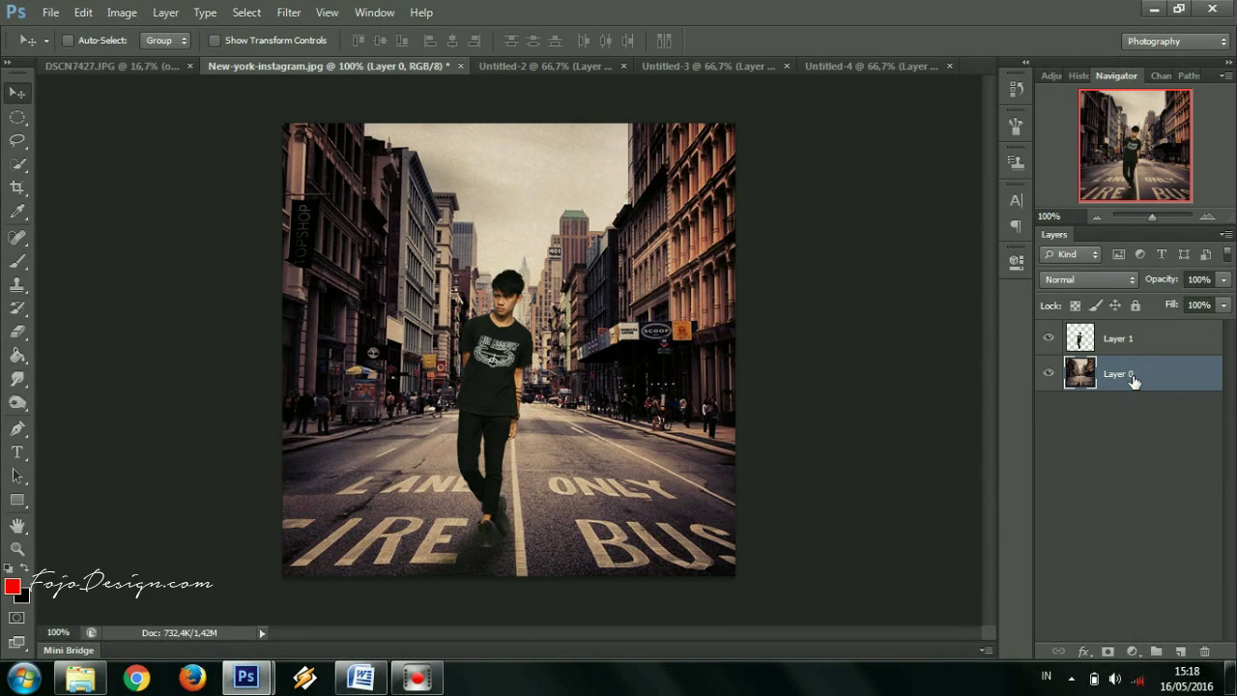
key(ctrl+j)
key(ctrl+j)
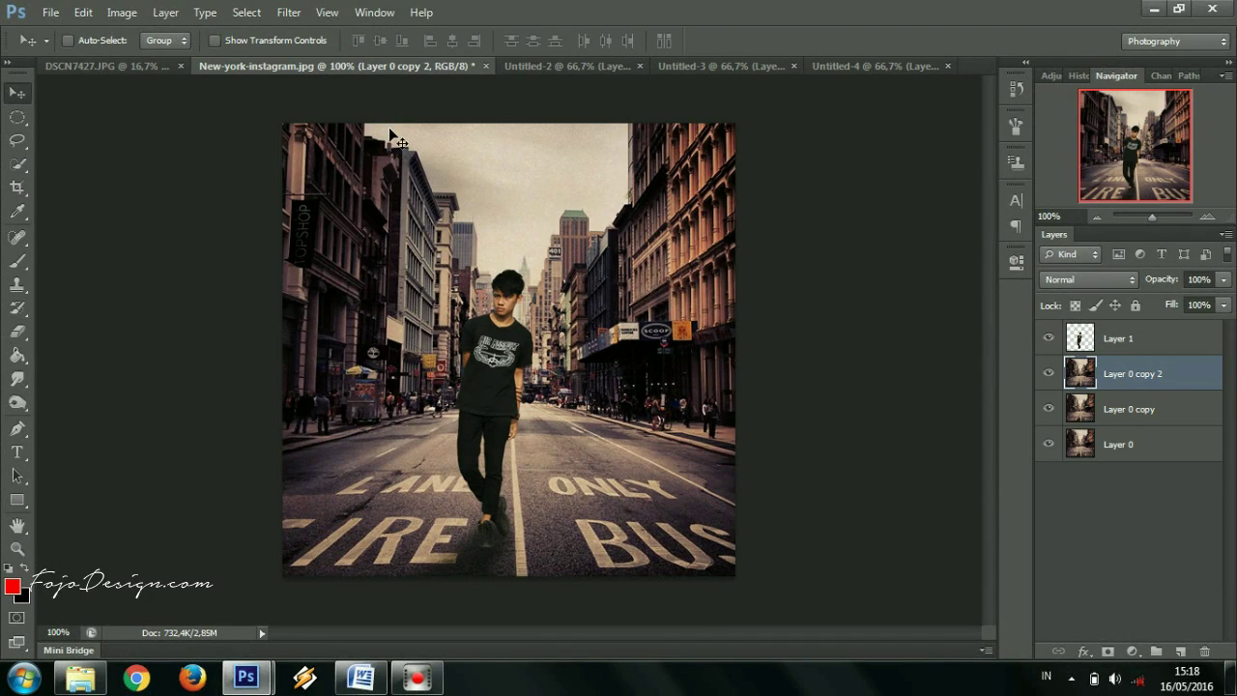
click(288, 11)
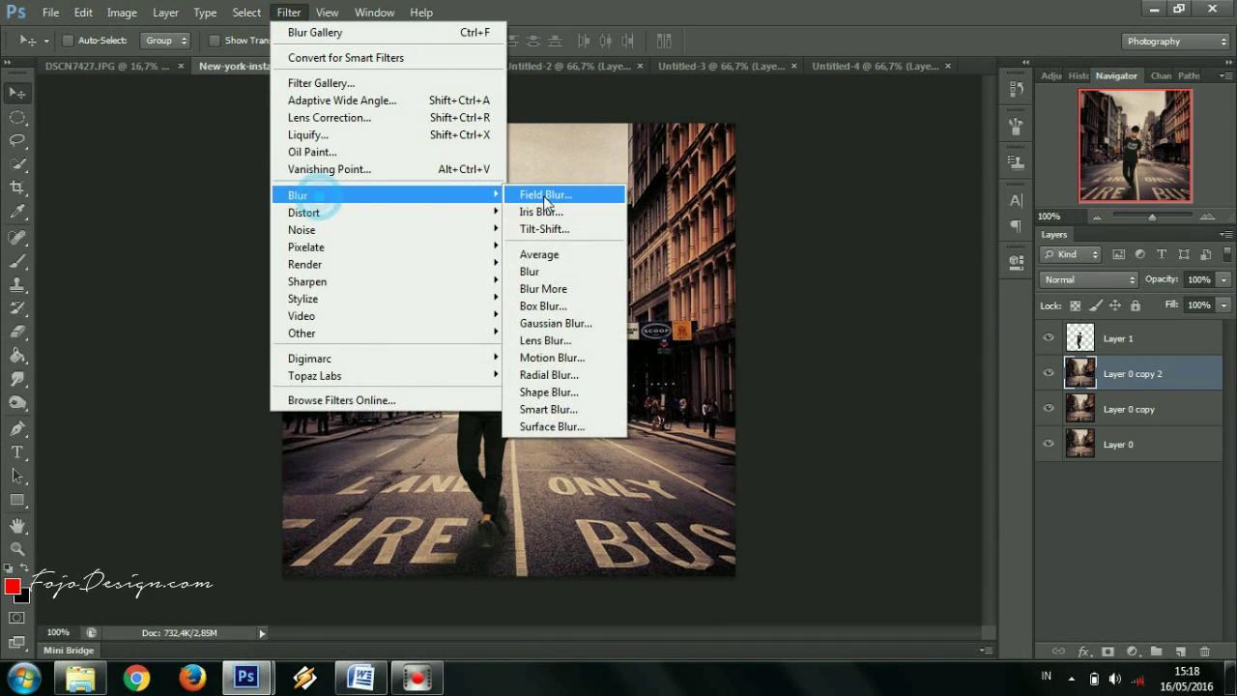
mouse_move(386, 195)
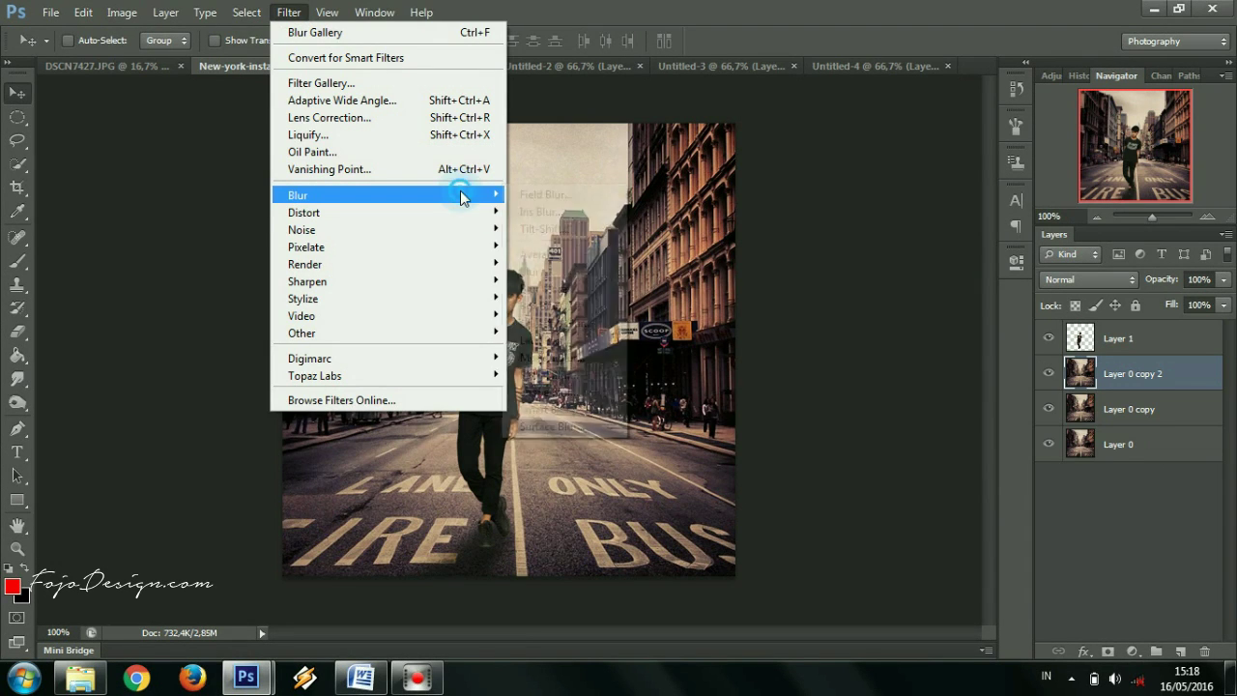
- Preview a 15 px Field Blur on 'Layer 0 copy 2' with the pin nudged right, adding an Iris Blur
click(552, 194)
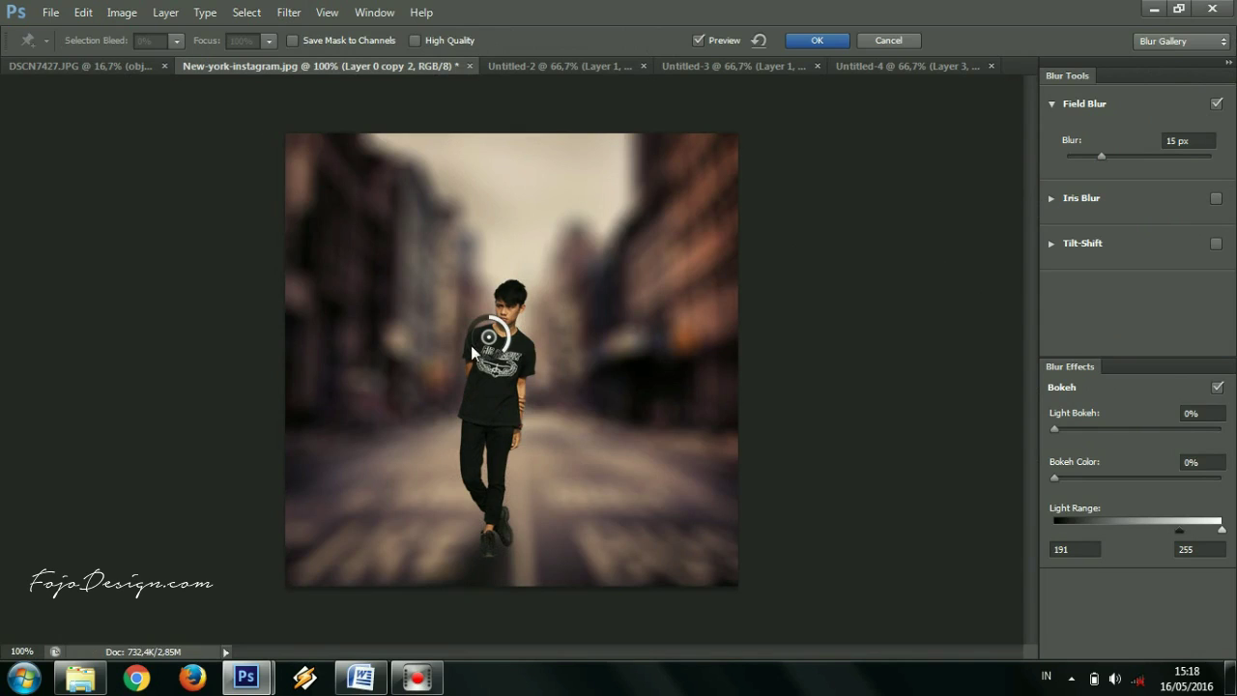
drag(489, 338, 509, 341)
click(1100, 156)
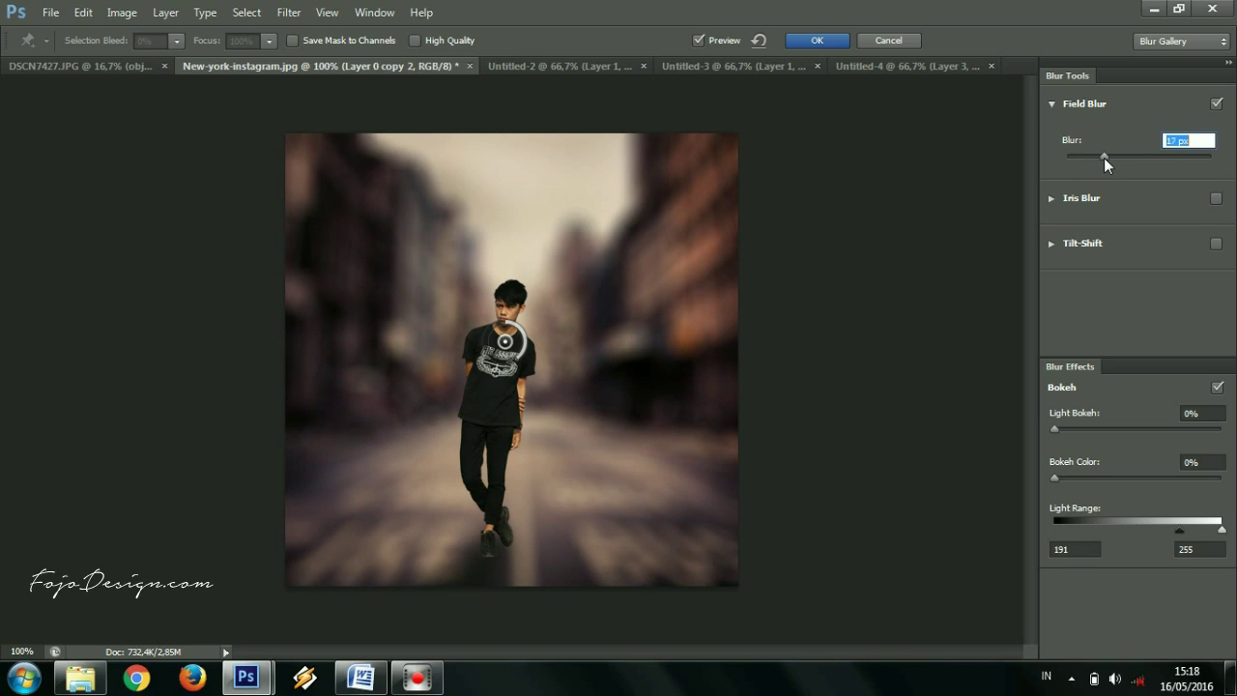
click(1160, 145)
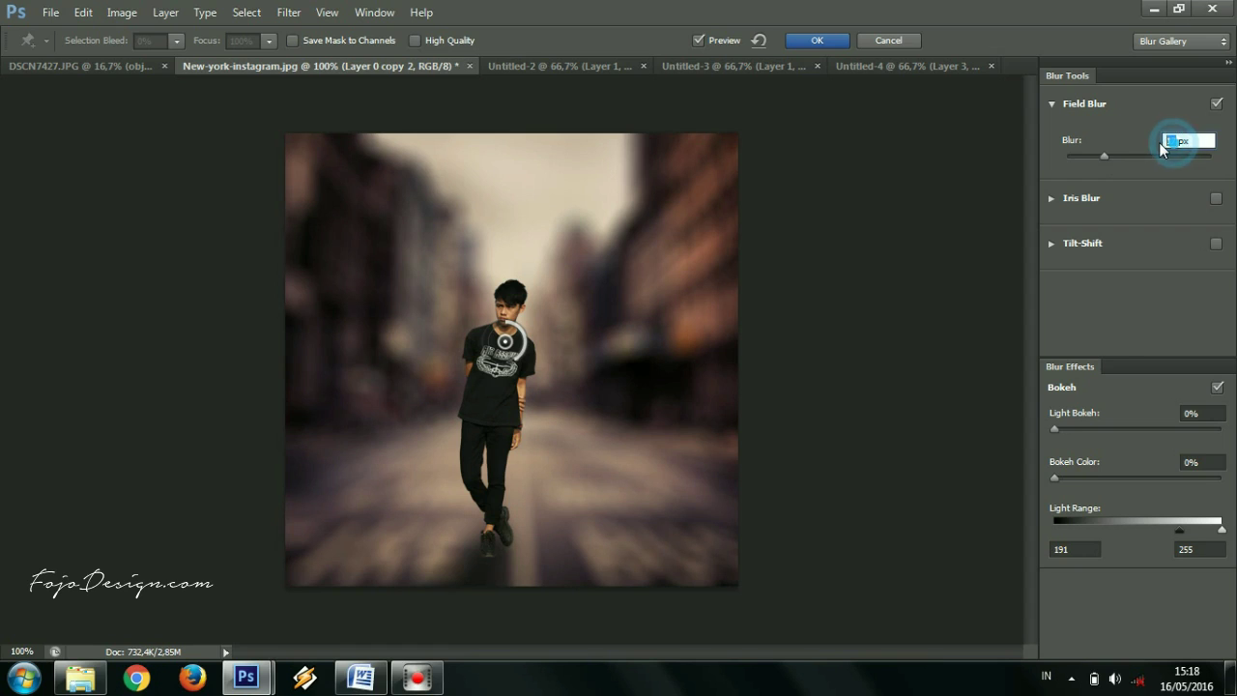
text(15)
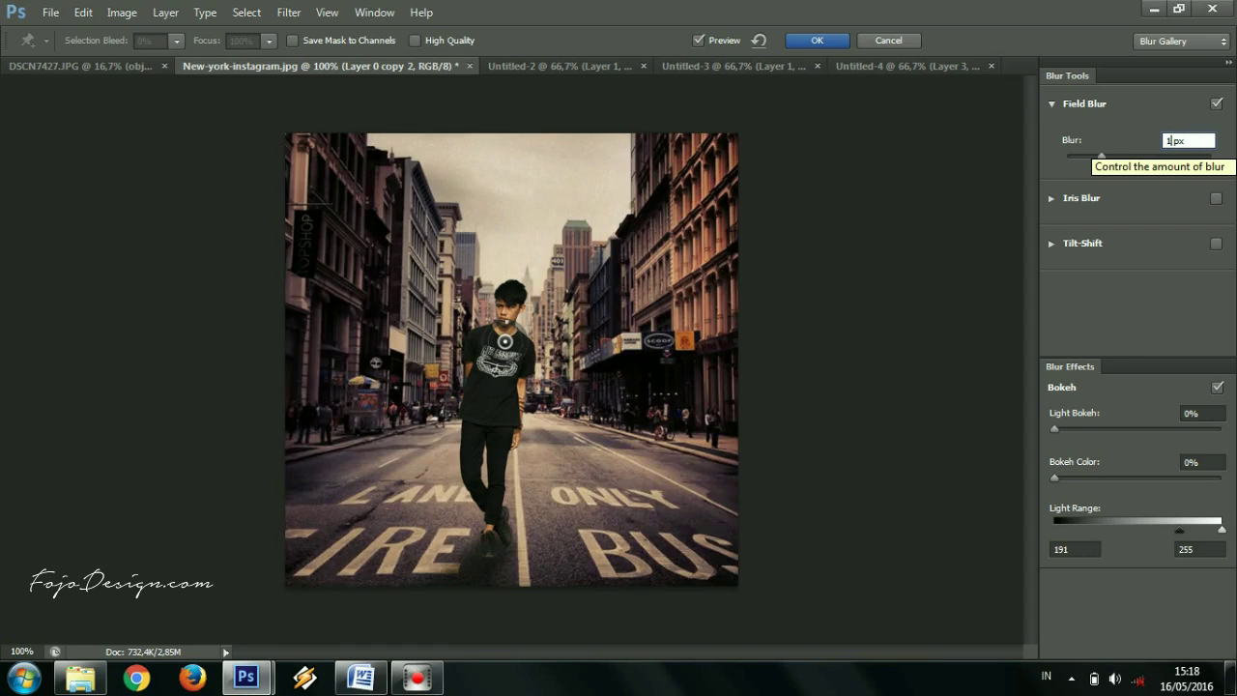
click(1051, 198)
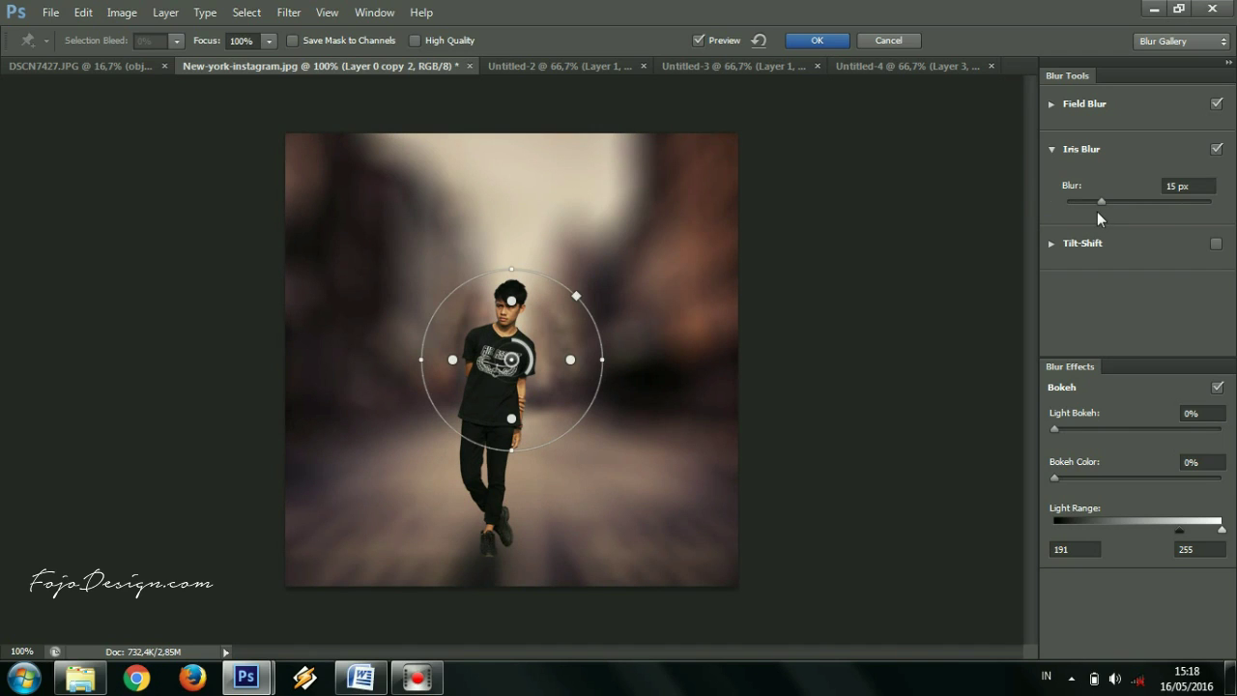
- Set the Iris Blur to 16 px around the boy and apply it to 'Layer 0 copy 2'
drag(1101, 200, 1118, 200)
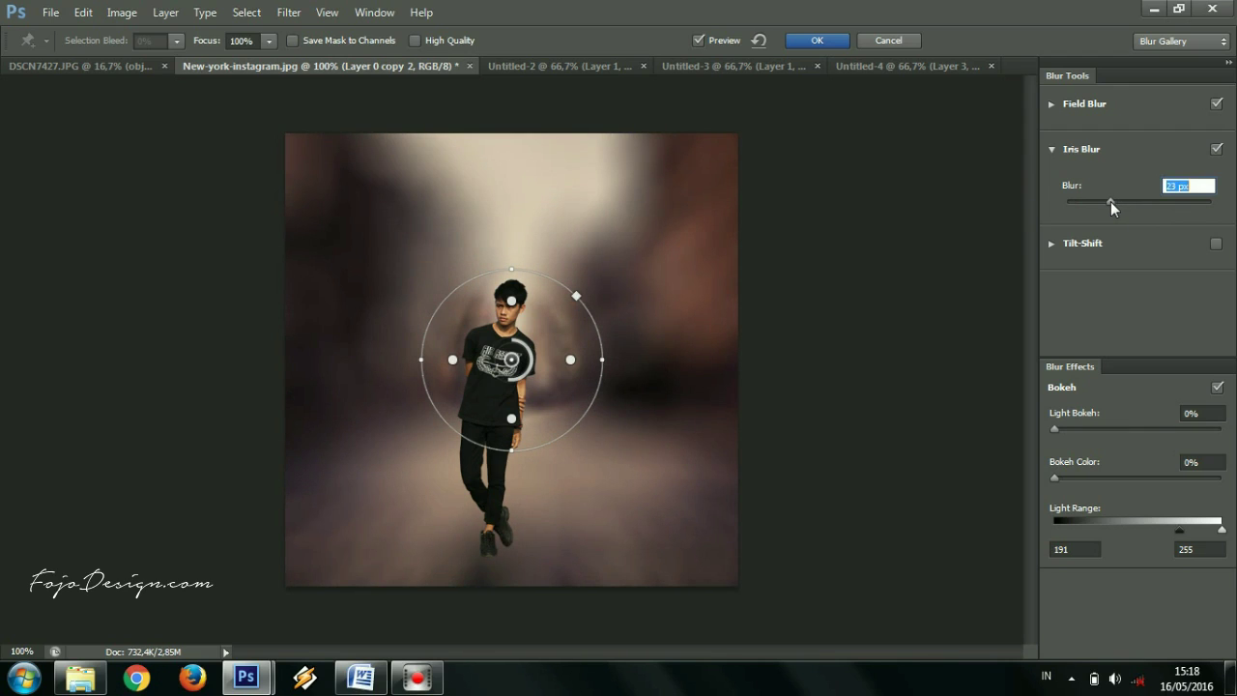
mouse_move(1102, 201)
mouse_down()
mouse_move(1089, 201)
mouse_move(1102, 201)
mouse_up()
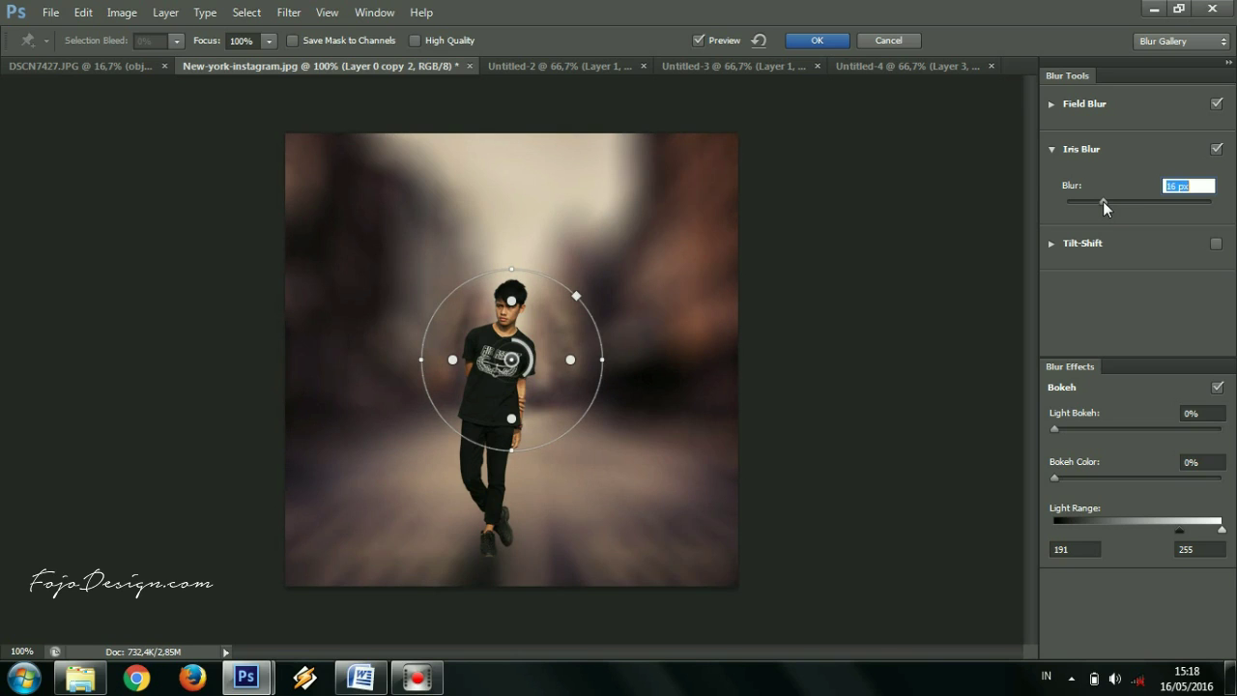
click(814, 41)
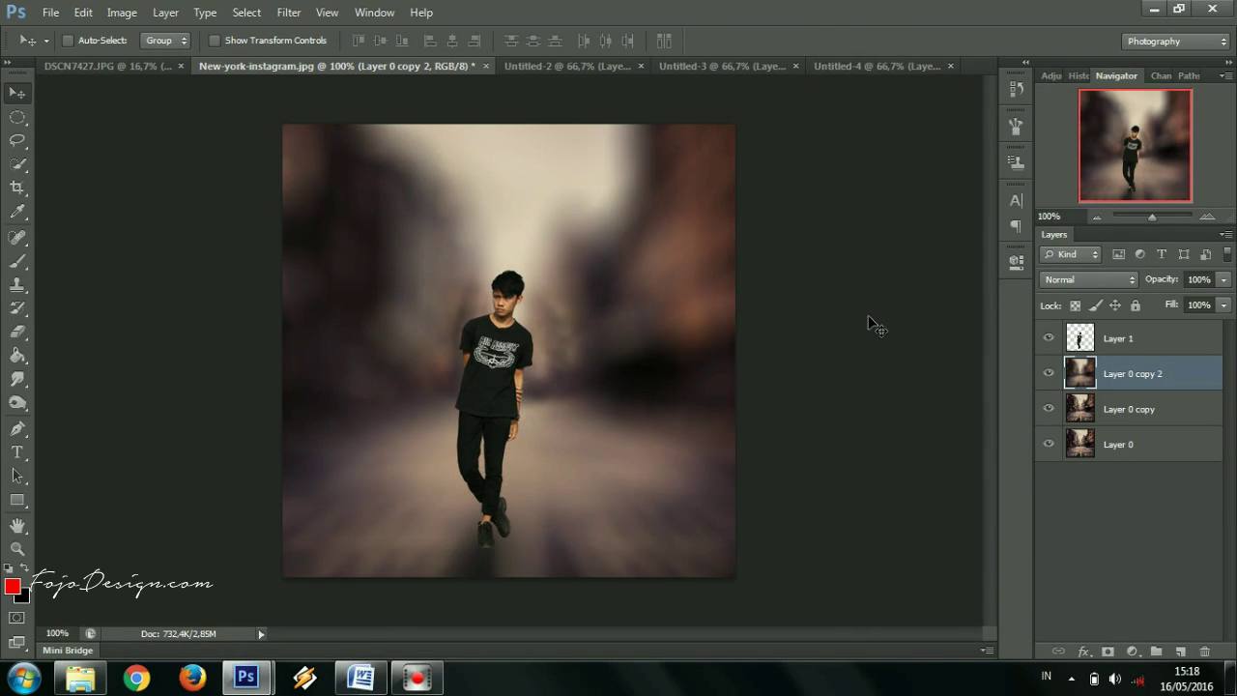
- With 'Layer 0 copy 2' temporarily hidden, apply a 9 px Field Blur to 'Layer 0 copy'
click(1079, 409)
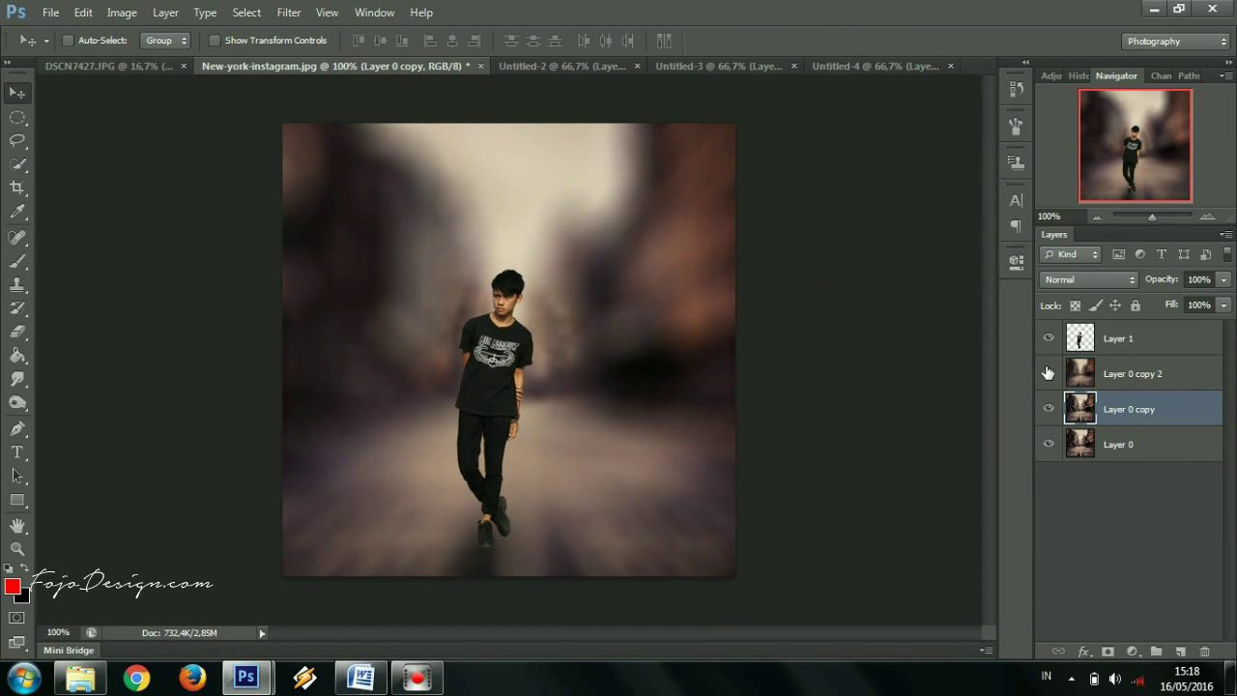
click(1048, 373)
click(288, 11)
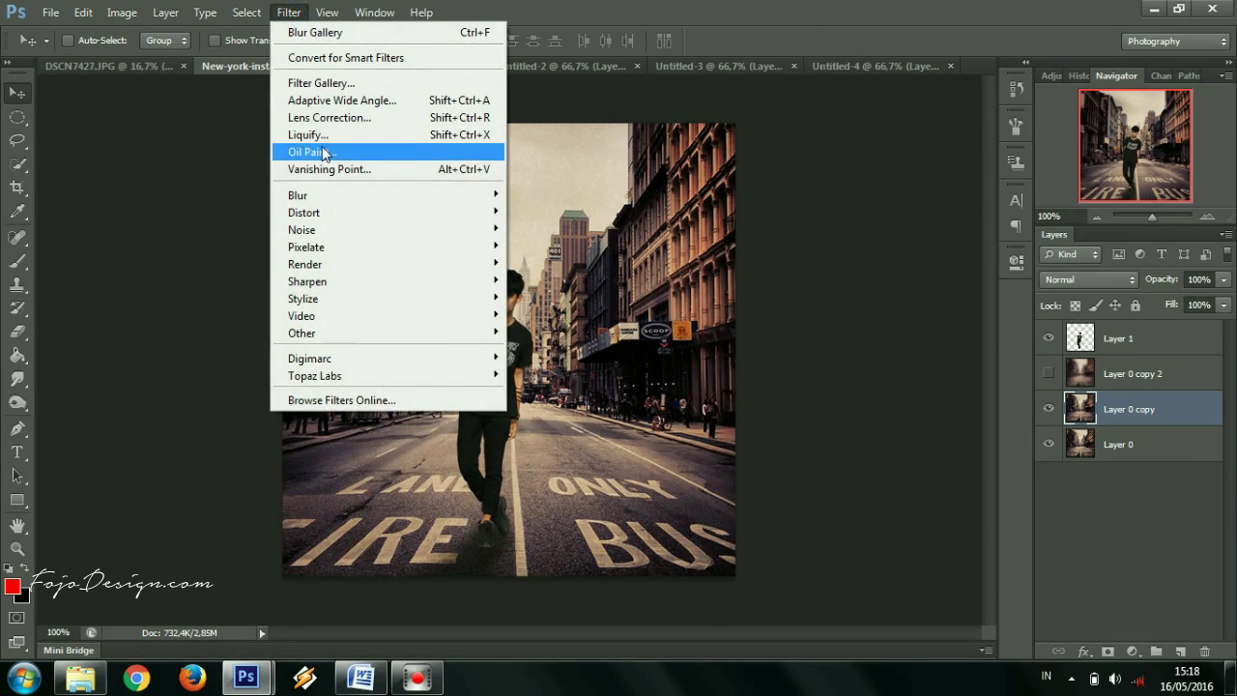
click(556, 195)
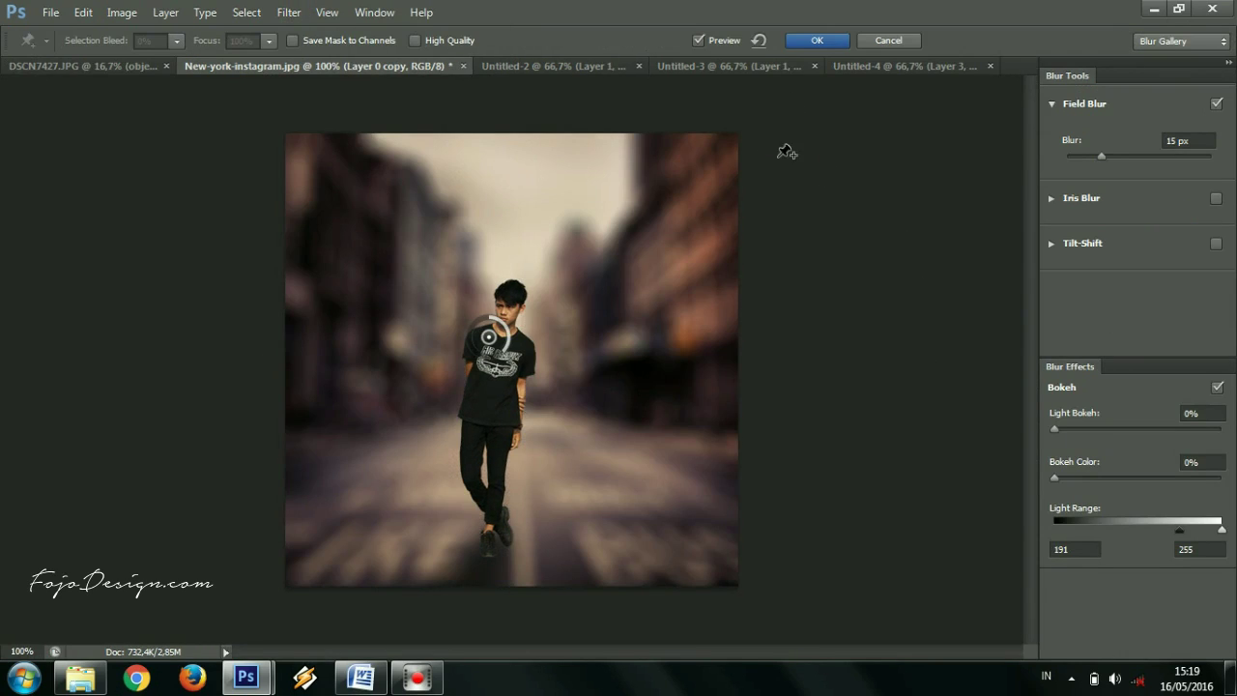
drag(1101, 156, 1087, 156)
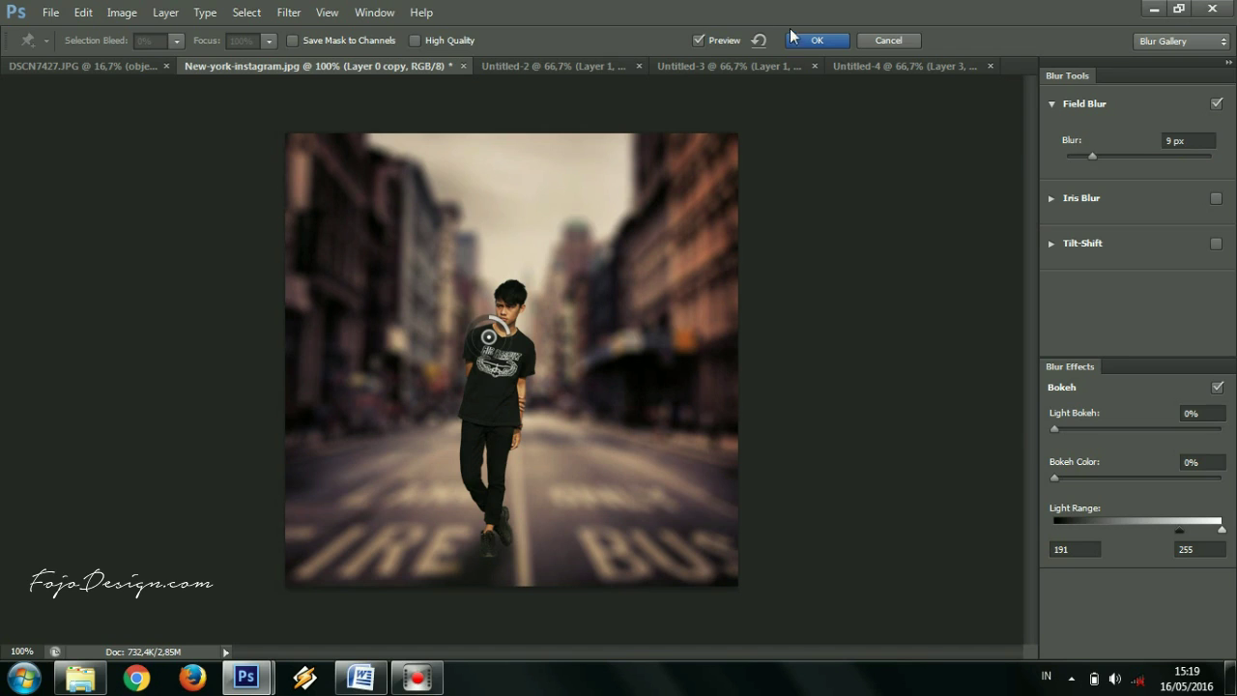
click(817, 41)
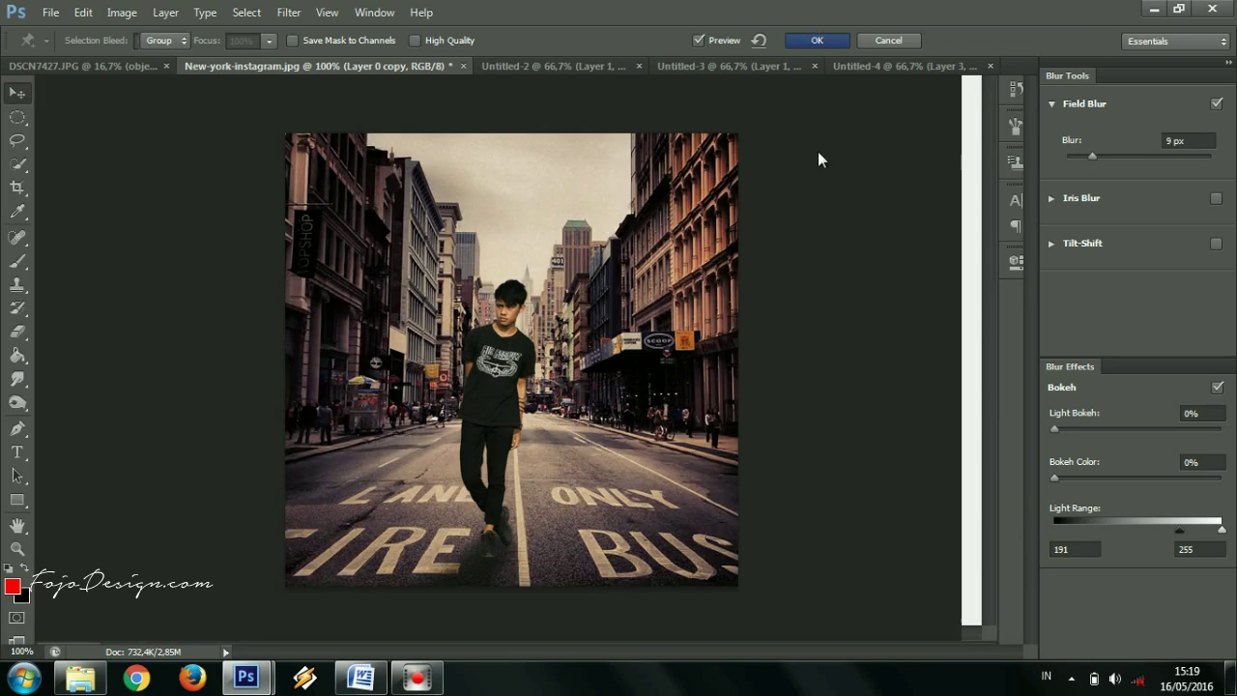
click(1049, 373)
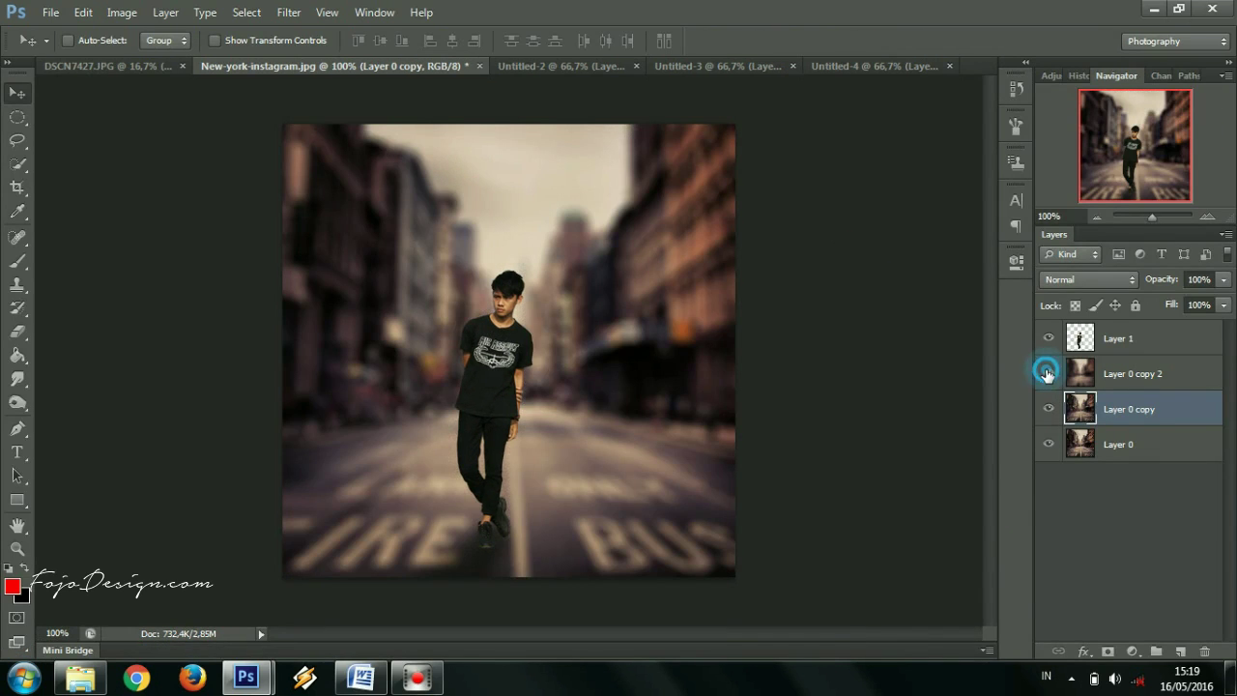
- Mask 'Layer 0 copy 2' and erase its left side and bottom road with a size-250 eraser
click(1135, 375)
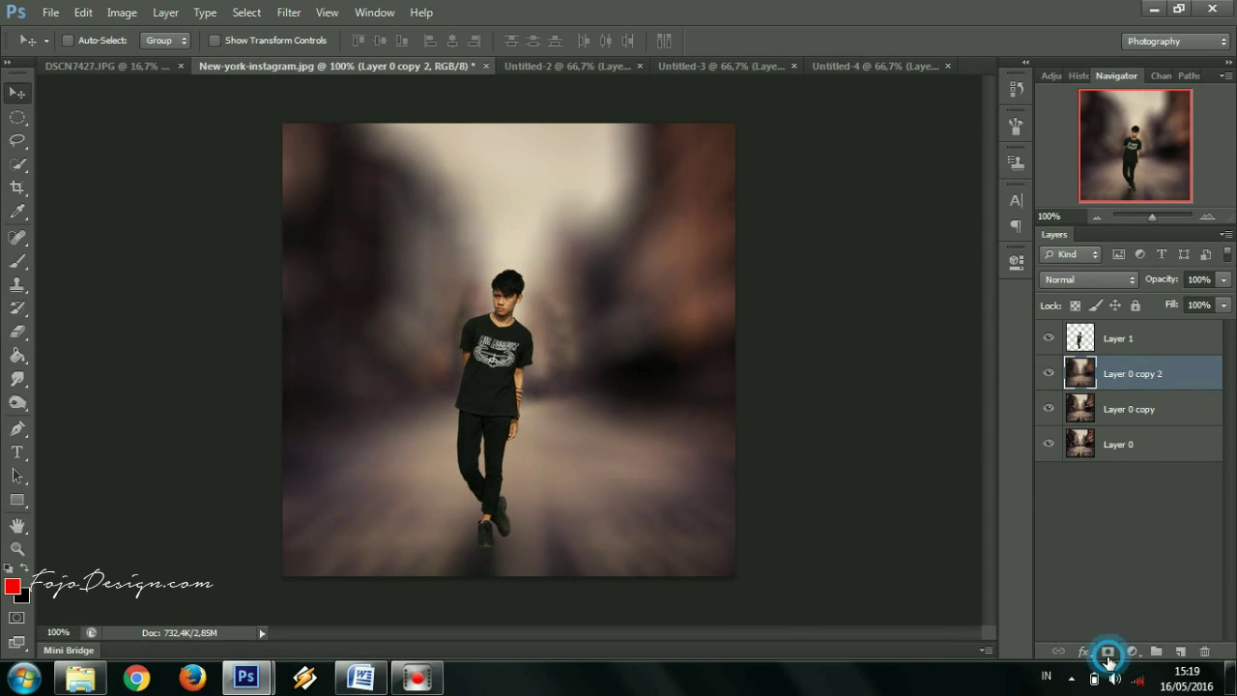
click(1108, 651)
click(13, 331)
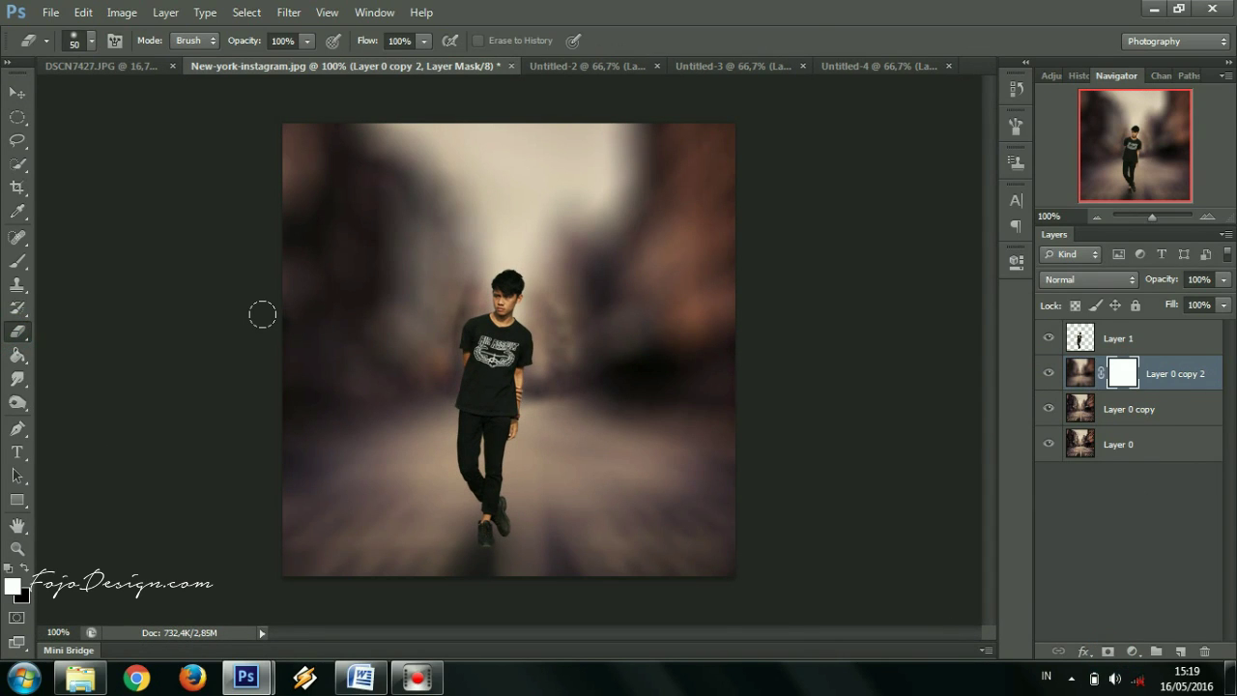
key(bracketright)
key(bracketright)
key(bracketright)
drag(290, 96, 628, 107)
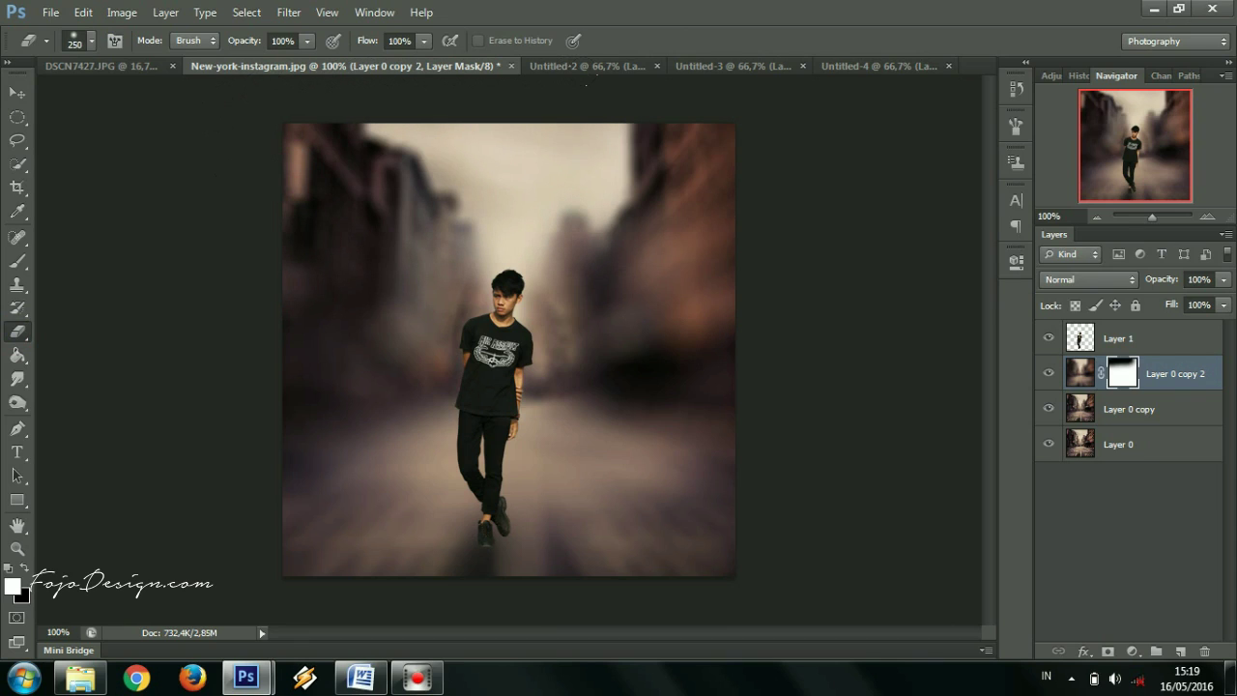
key(ctrl+z)
drag(228, 121, 258, 296)
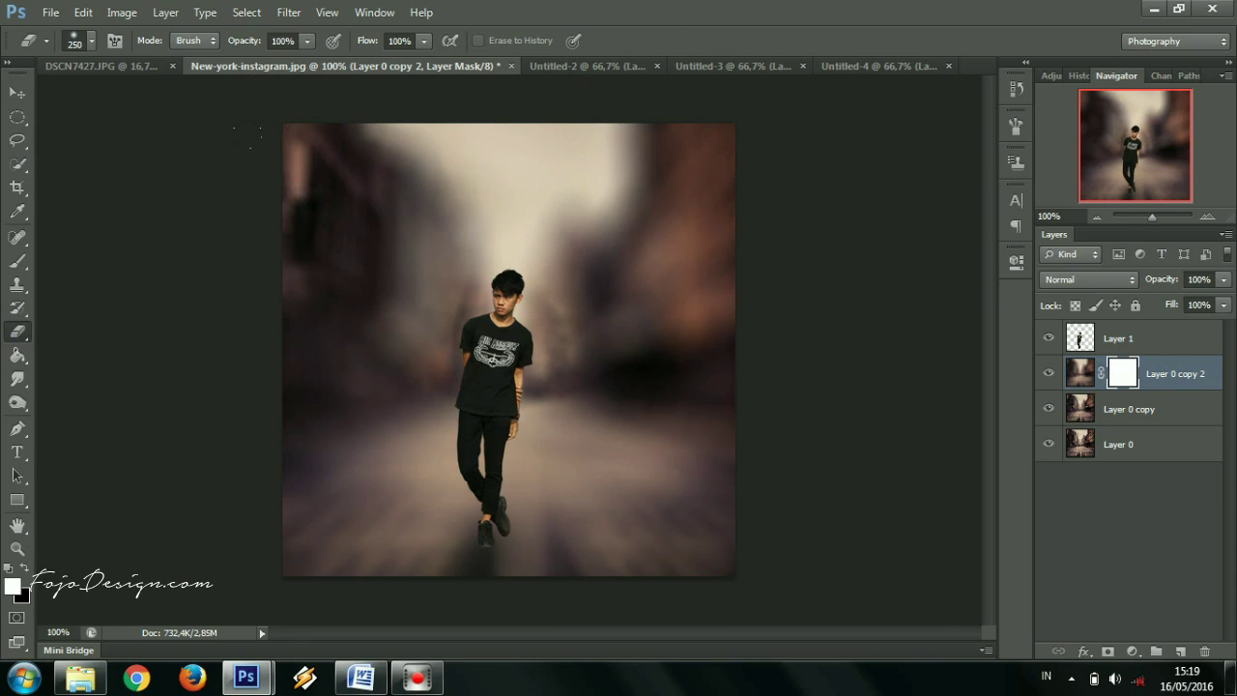
mouse_move(300, 526)
mouse_down()
mouse_move(546, 501)
mouse_move(670, 120)
mouse_up()
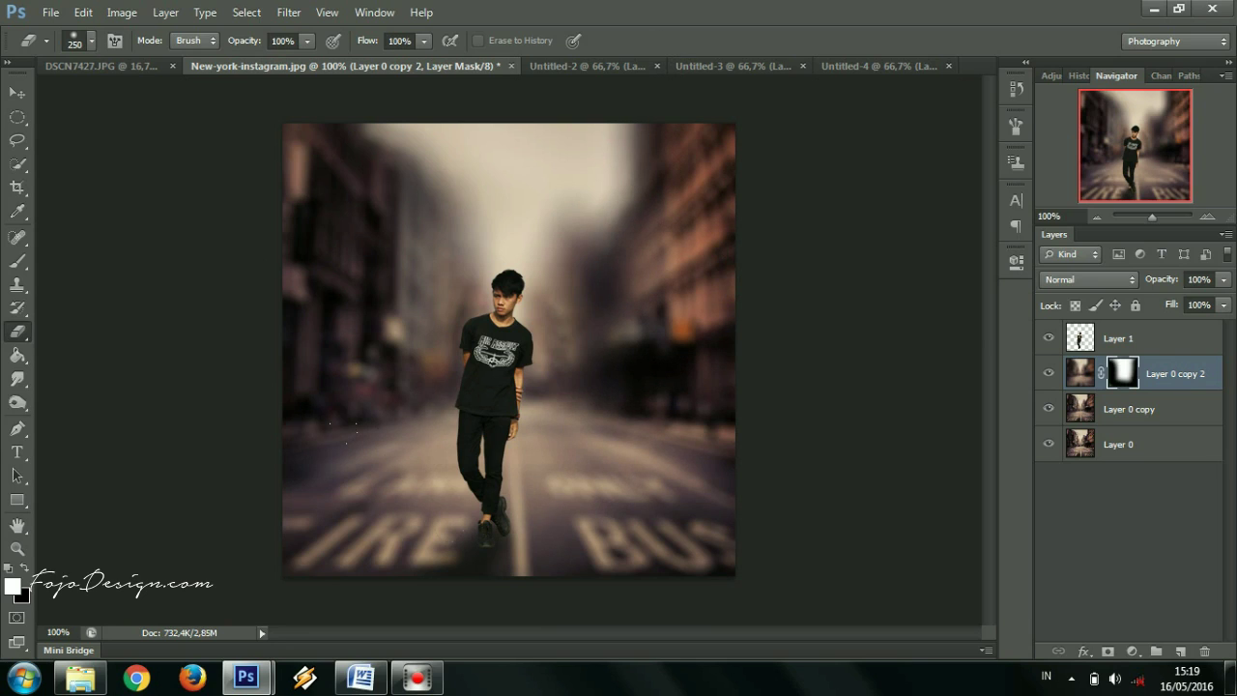
click(1121, 407)
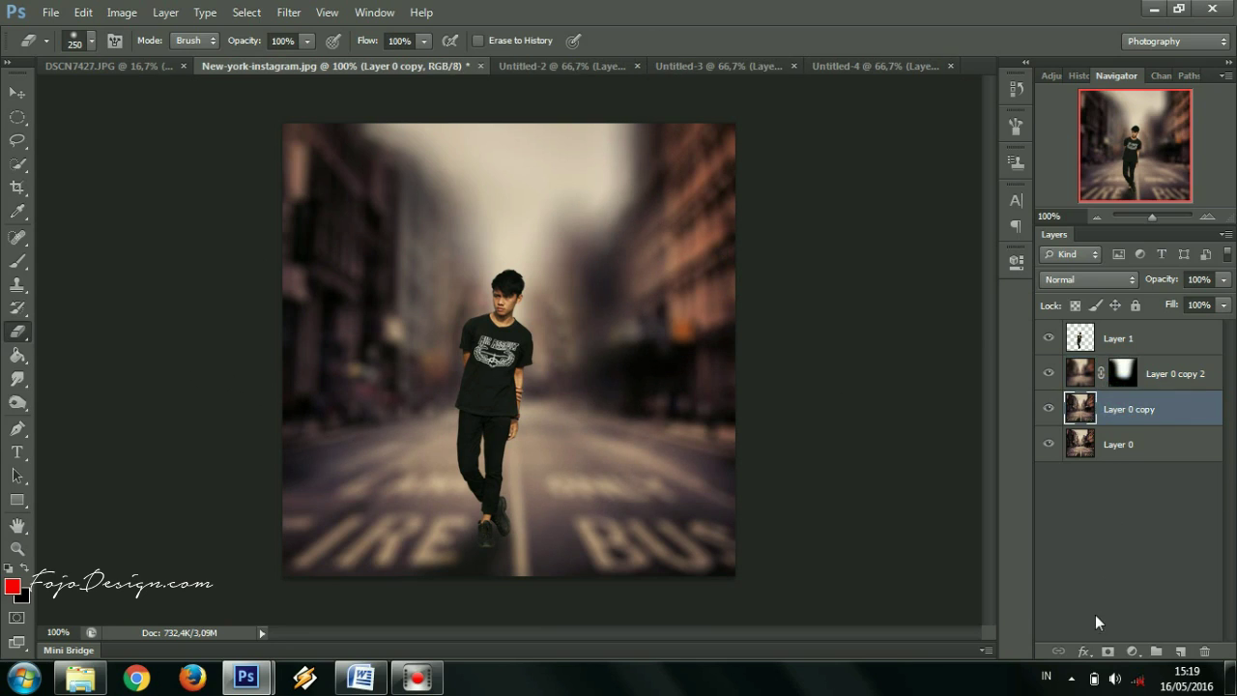
- Add a mask to 'Layer 0 copy' and erase across the bottom road lettering
click(1107, 652)
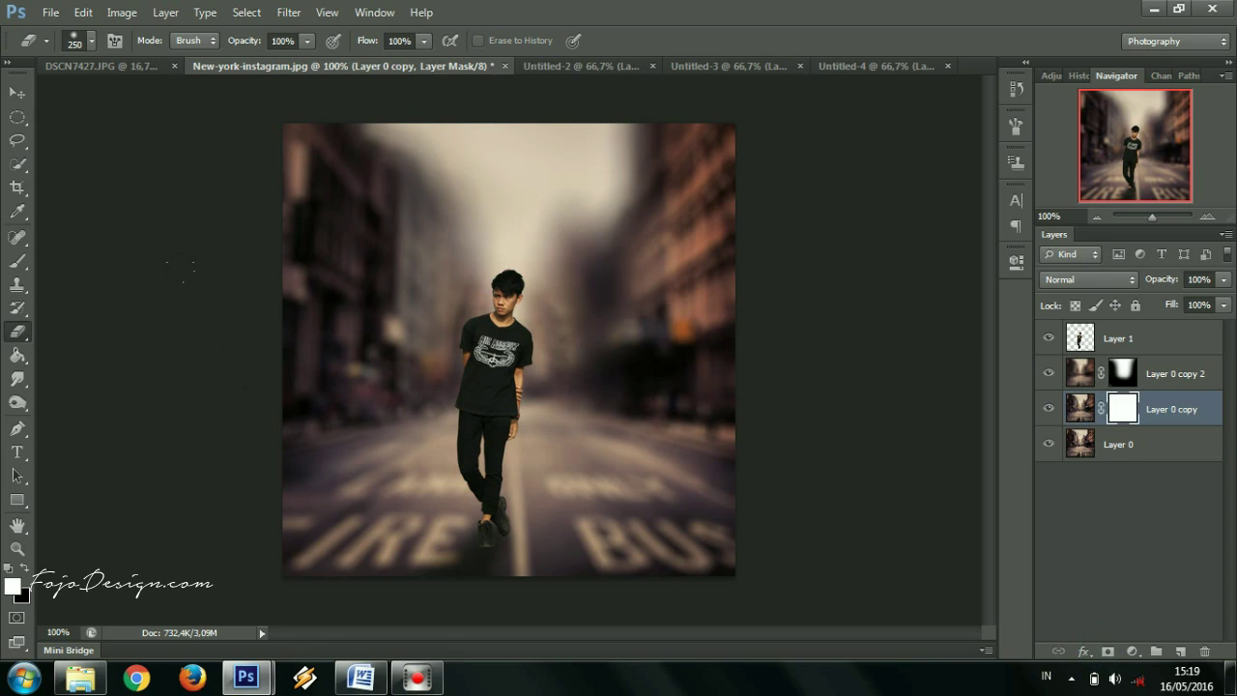
drag(276, 538, 744, 542)
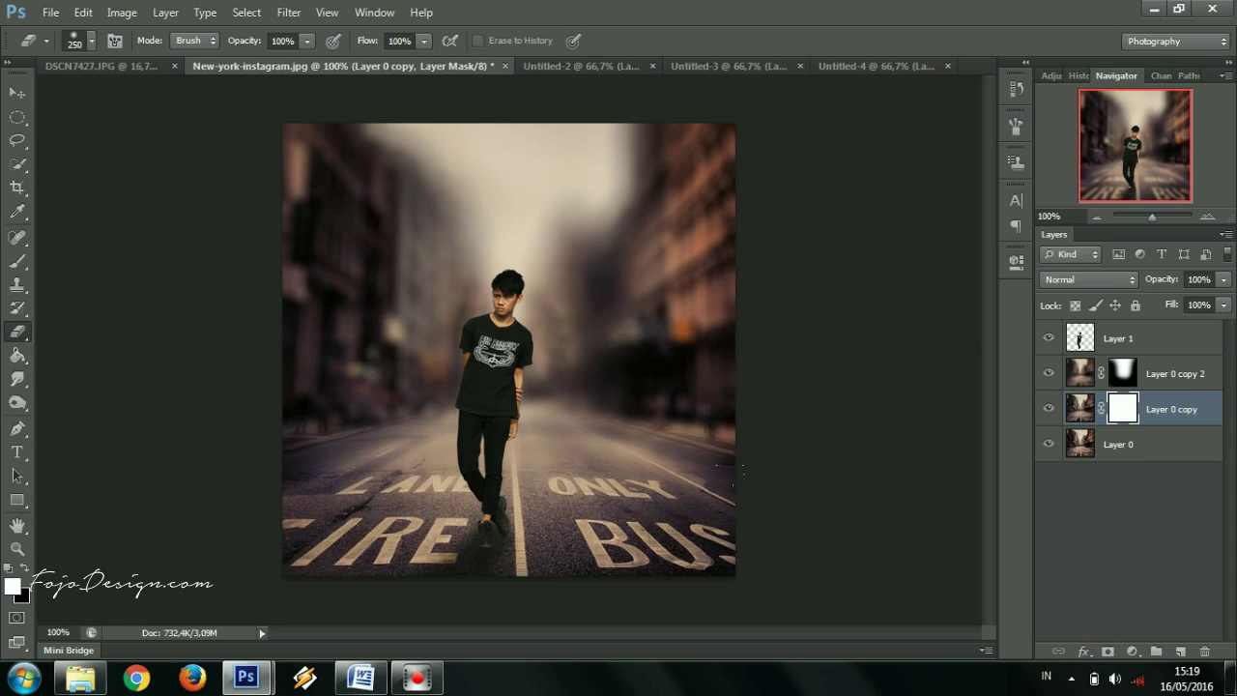